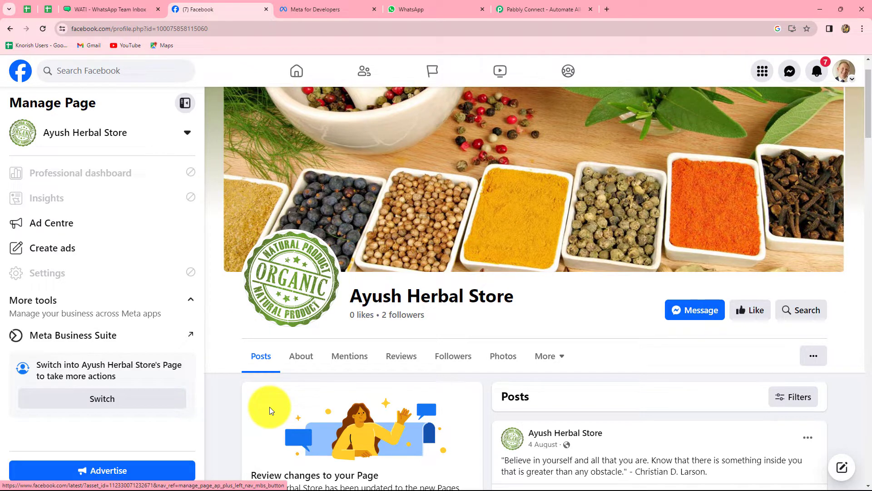
Switch from Facebook to the Templates page of WATI - WhatsApp Team Inbox
{"action": "left_click", "coordinate": [400, 7]}
{"action": "left_click", "coordinate": [117, 6]}
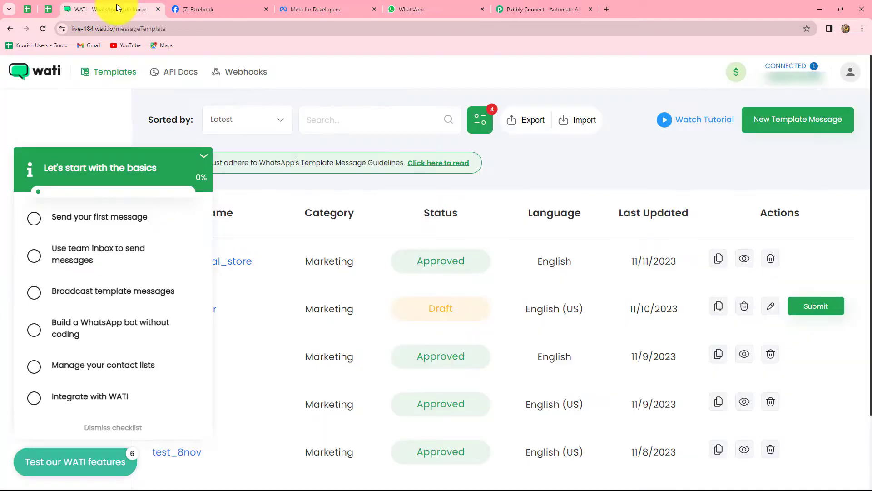
Close the 'Let's start with the basics' checklist and go to the Pabbly Connect website
{"action": "left_click", "coordinate": [38, 108]}
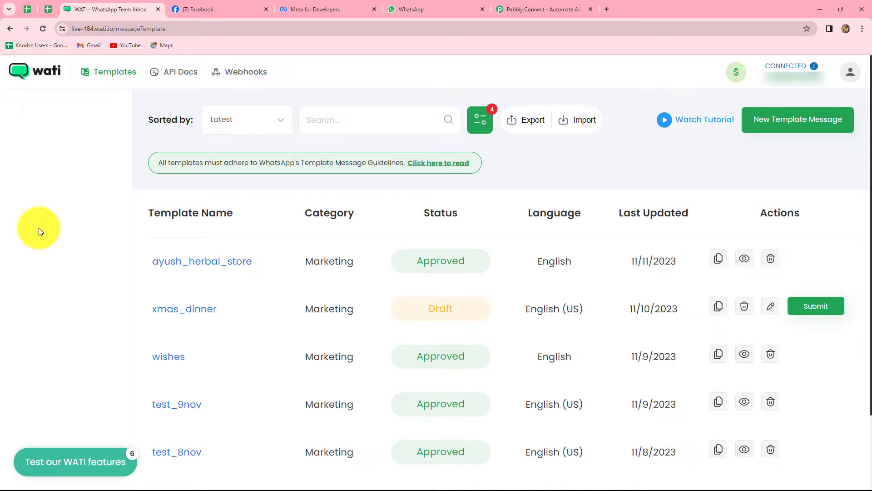
{"action": "left_click", "coordinate": [550, 9]}
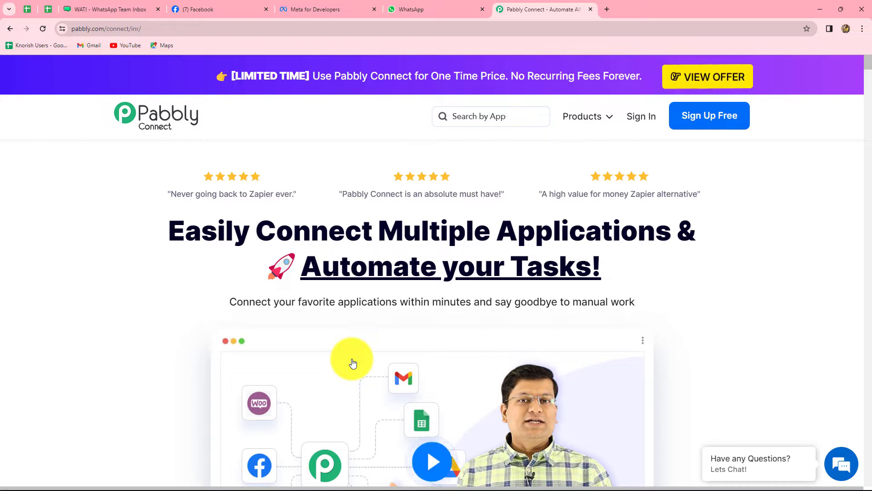
Sign in to Pabbly and launch Pabbly Connect from the All Apps page
{"action": "left_click", "coordinate": [641, 124]}
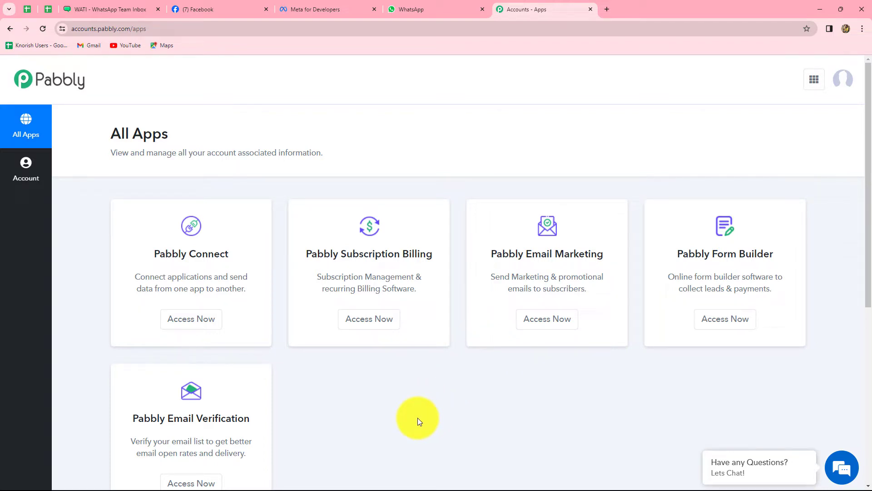
{"action": "left_click", "coordinate": [208, 321]}
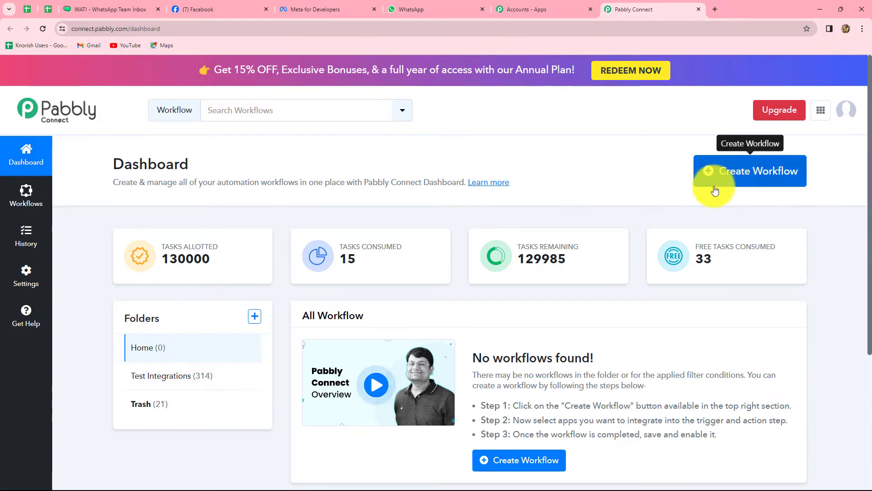
Create the workflow 'Send Automated WhatsApp message to Facebook Leads (Herbal)', saved in Test Integrations
{"action": "left_click", "coordinate": [773, 181]}
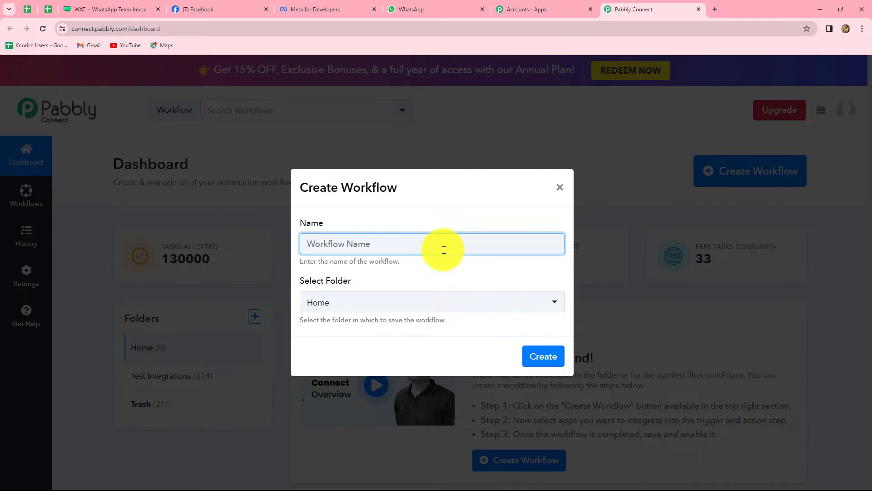
{"action": "key", "text": "ctrl+v"}
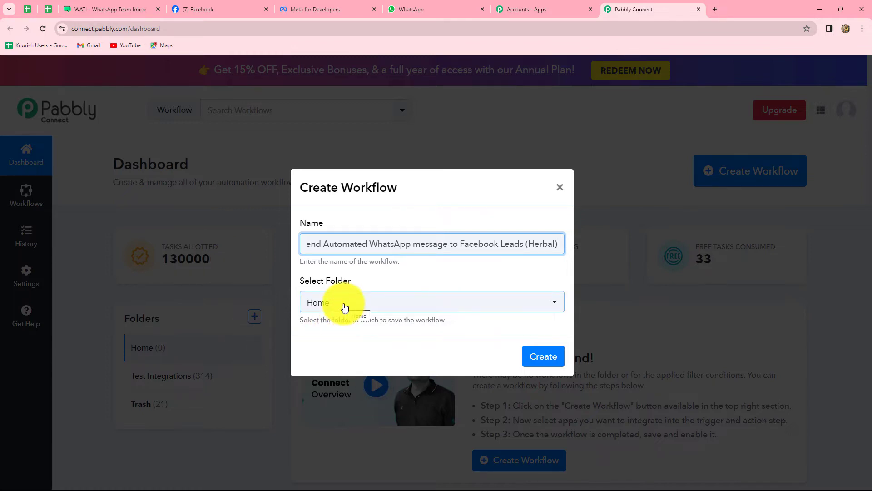
{"action": "left_click", "coordinate": [345, 307]}
{"action": "left_click", "coordinate": [371, 375]}
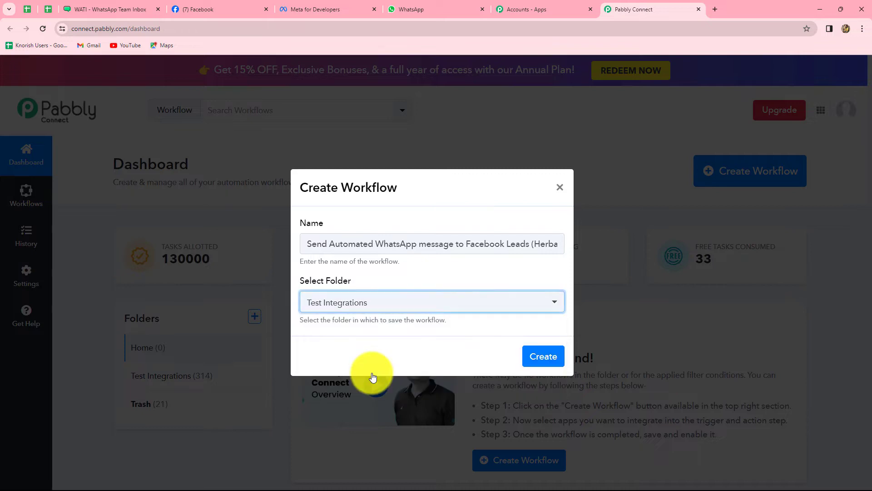
{"action": "left_click", "coordinate": [551, 356]}
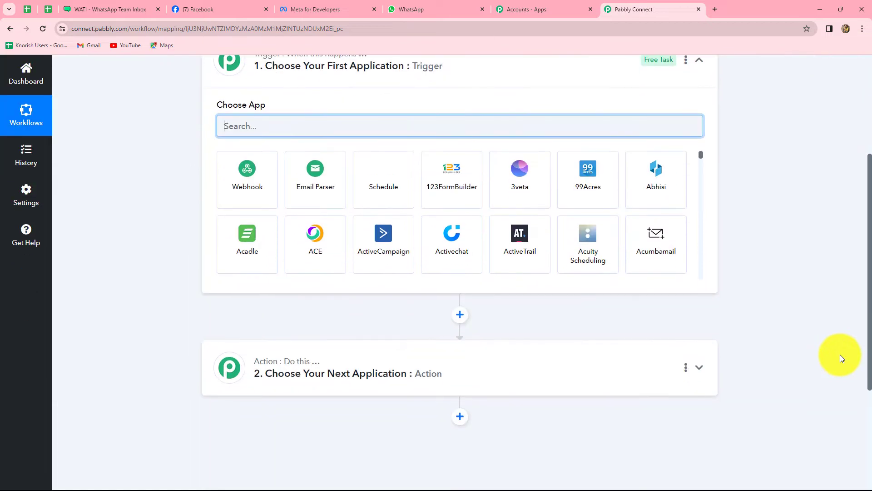
Set the trigger app to Facebook Lead Ads with the New Lead (Instant) event
{"action": "scroll", "coordinate": [840, 357], "scroll_direction": "up", "scroll_amount": 1}
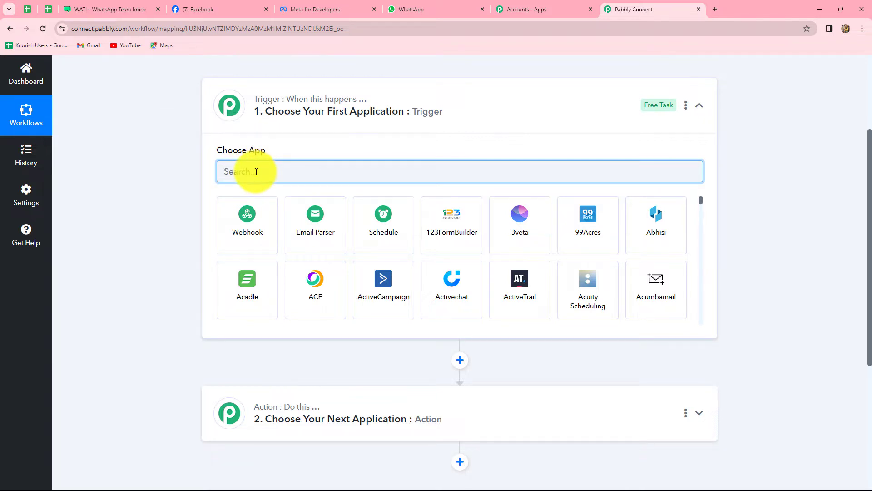
{"action": "type", "text": "Fac"}
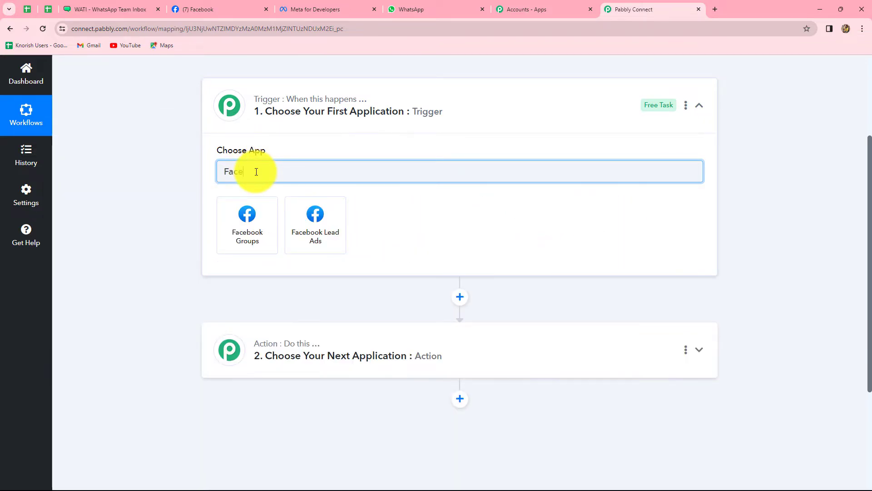
{"action": "type", "text": "e"}
{"action": "left_click", "coordinate": [323, 230]}
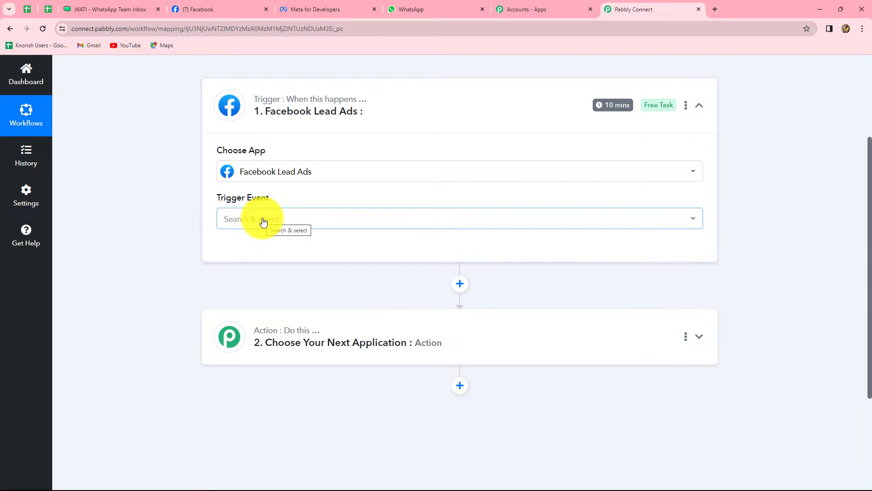
{"action": "left_click", "coordinate": [264, 220]}
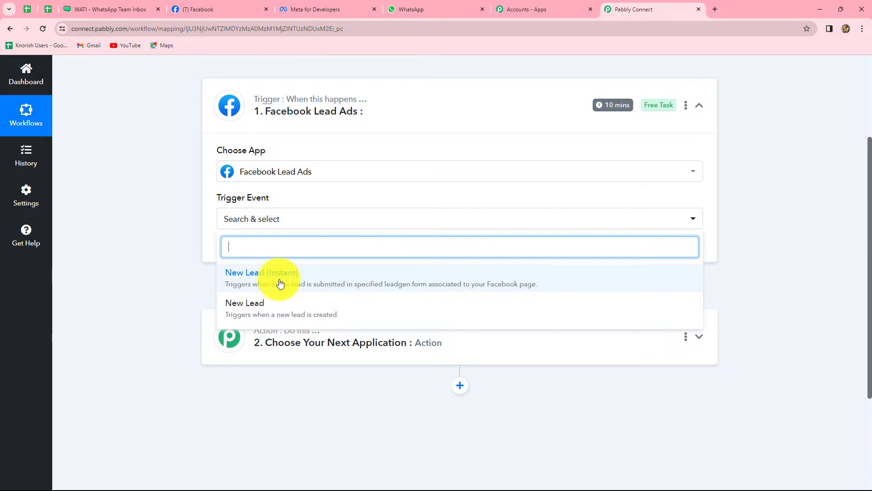
{"action": "left_click", "coordinate": [296, 284]}
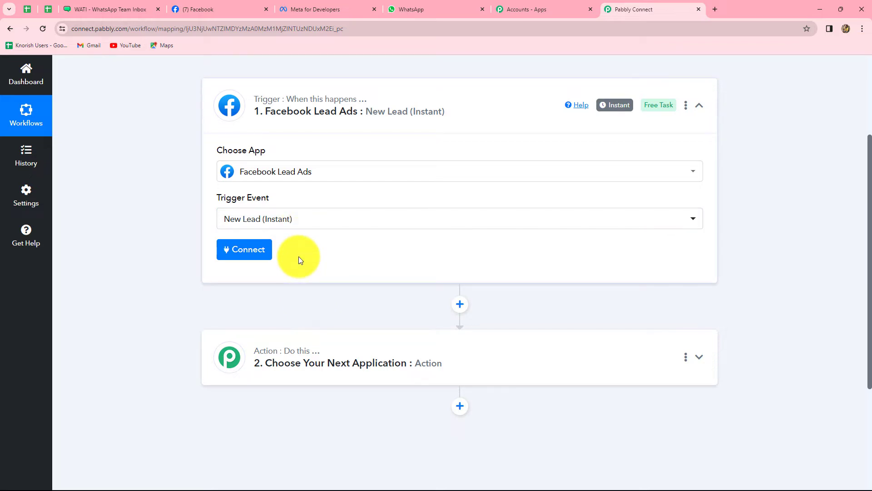
Add and authorize a new Facebook Lead Ads connection for the trigger
{"action": "left_click", "coordinate": [244, 253]}
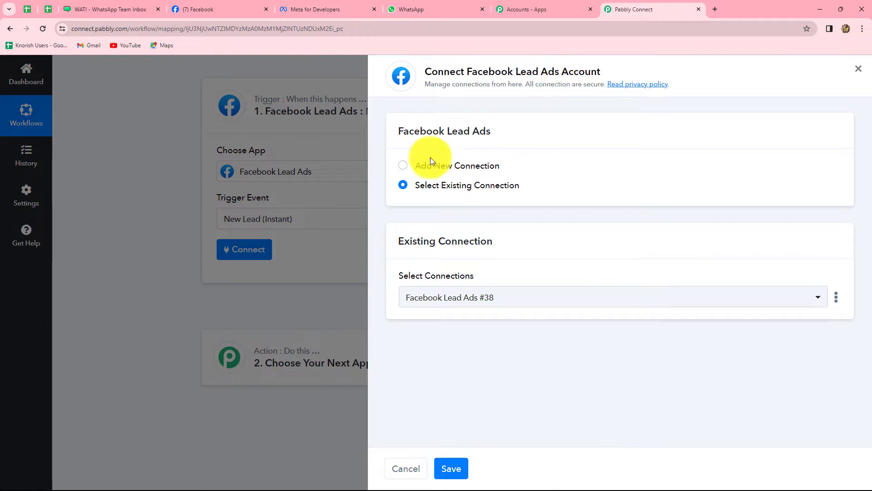
{"action": "left_click", "coordinate": [403, 166]}
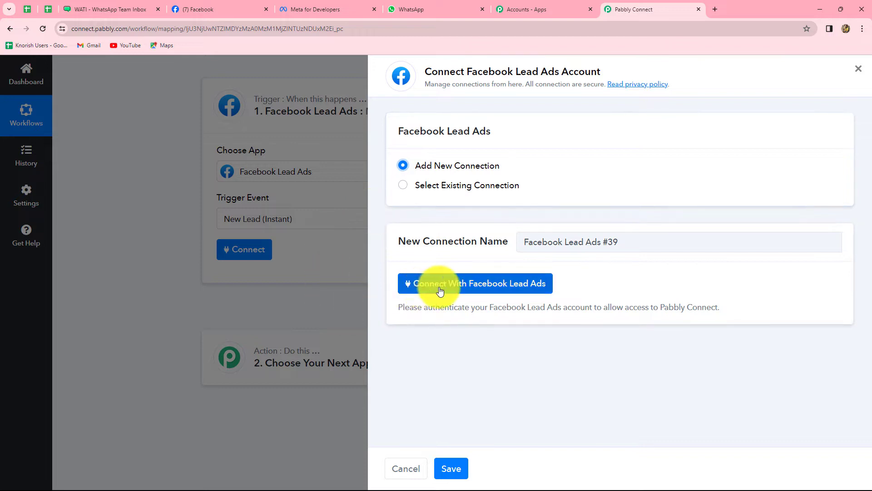
{"action": "left_click", "coordinate": [490, 288]}
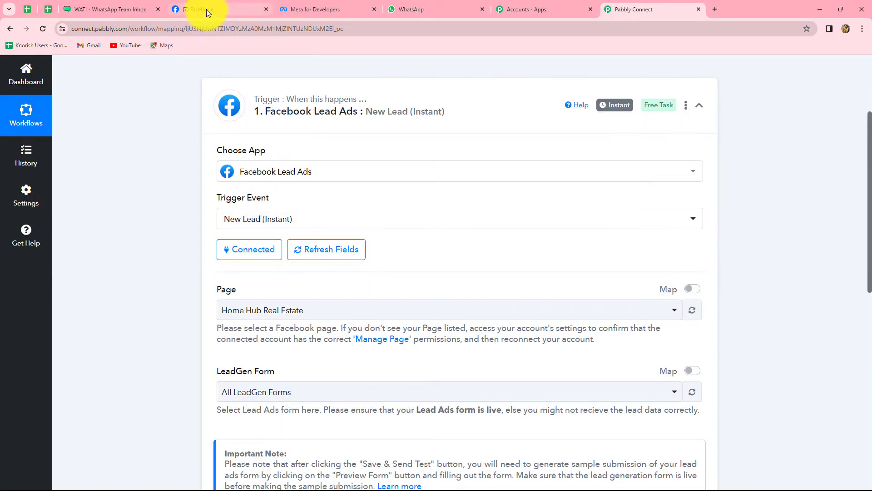
Check the Ayush Herbal Store Facebook page, then return to the trigger settings
{"action": "left_click", "coordinate": [207, 9]}
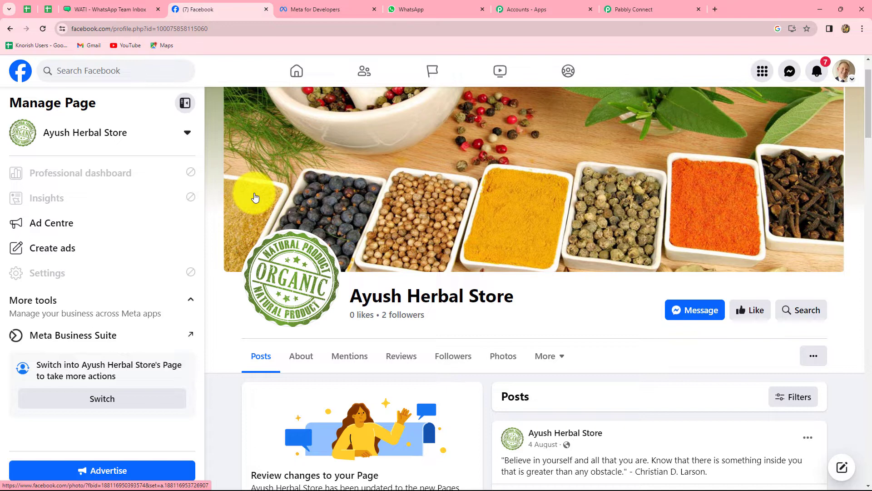
{"action": "left_click", "coordinate": [641, 9]}
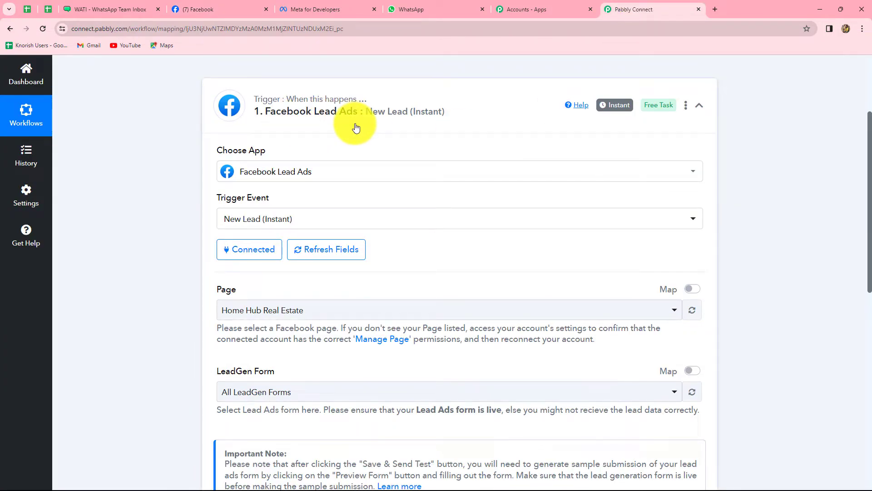
{"action": "scroll", "coordinate": [189, 185], "scroll_direction": "up", "scroll_amount": 2}
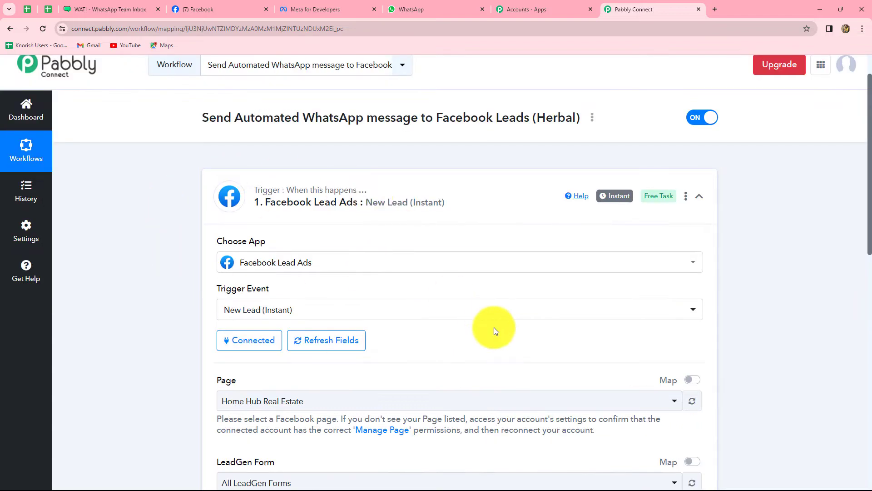
{"action": "scroll", "coordinate": [495, 327], "scroll_direction": "down", "scroll_amount": 4}
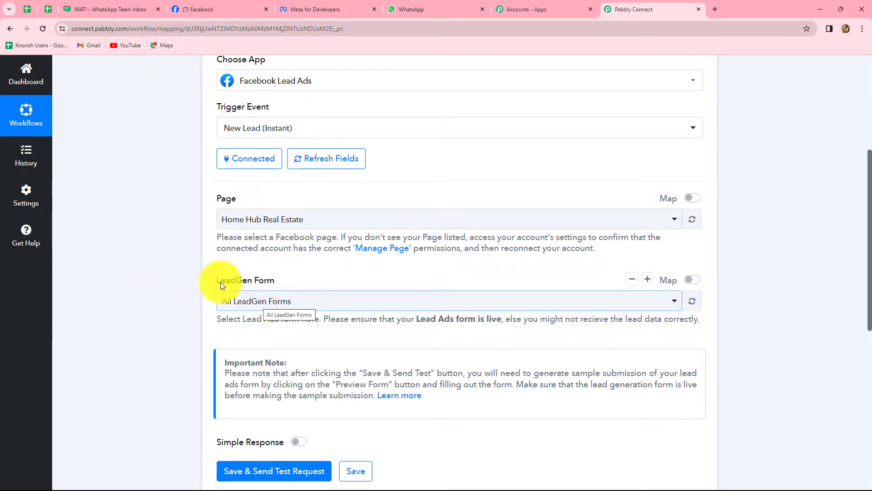
{"action": "left_click", "coordinate": [197, 9]}
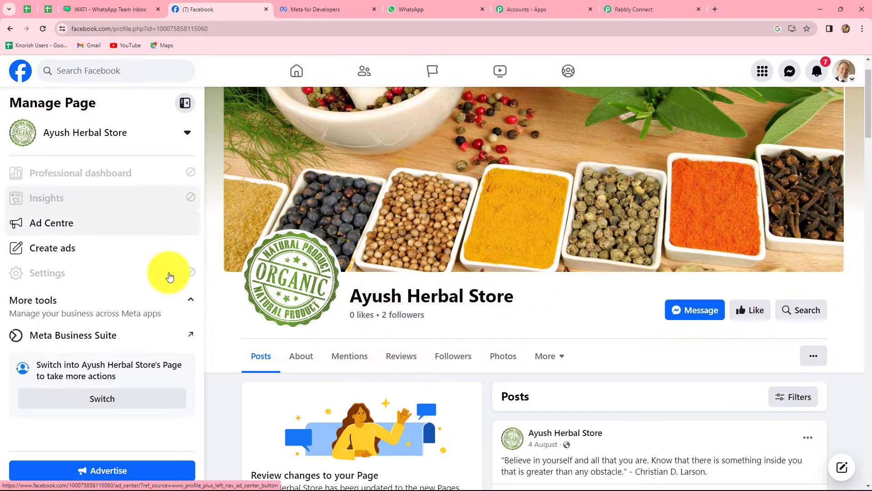
{"action": "scroll", "coordinate": [503, 325], "scroll_direction": "down", "scroll_amount": 3}
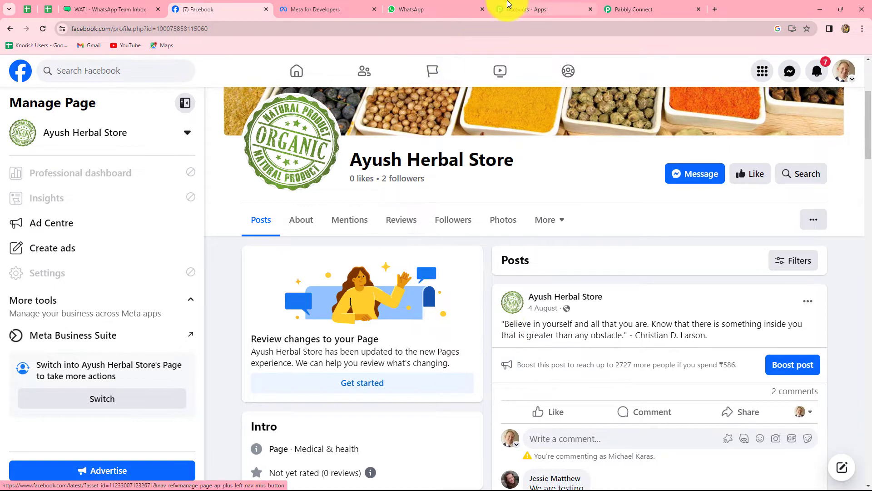
{"action": "left_click", "coordinate": [631, 5]}
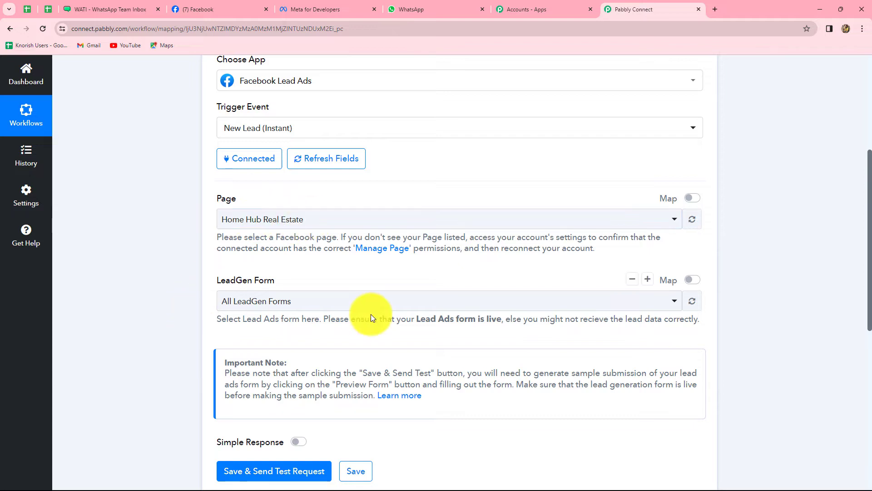
Set the trigger Page to Ayush Herbal Store and LeadGen Form to Organic Product form
{"action": "left_click", "coordinate": [342, 222]}
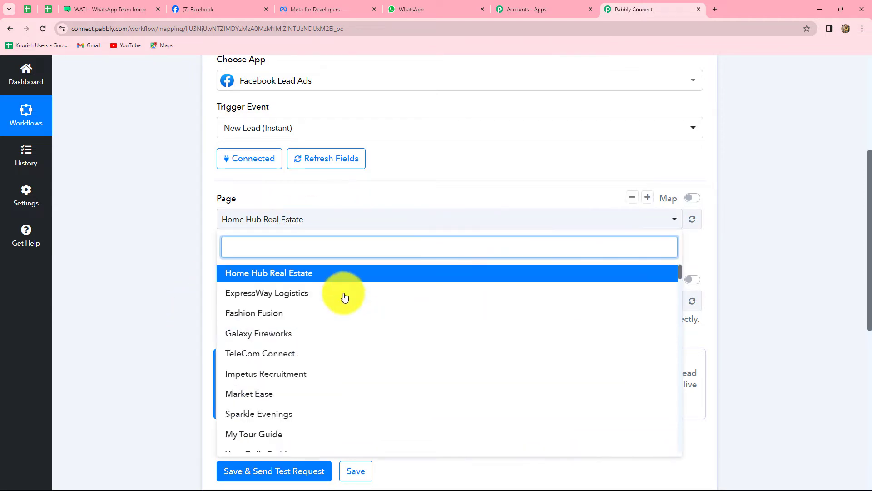
{"action": "type", "text": "Ayu"}
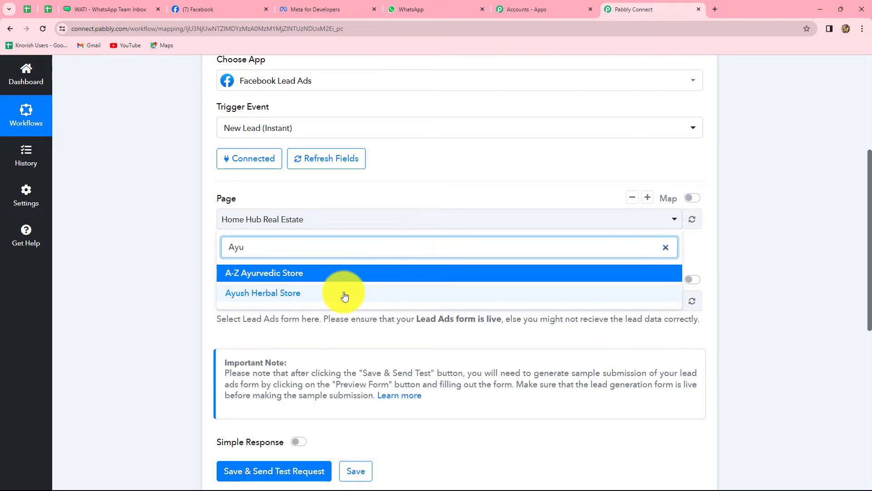
{"action": "left_click", "coordinate": [316, 296]}
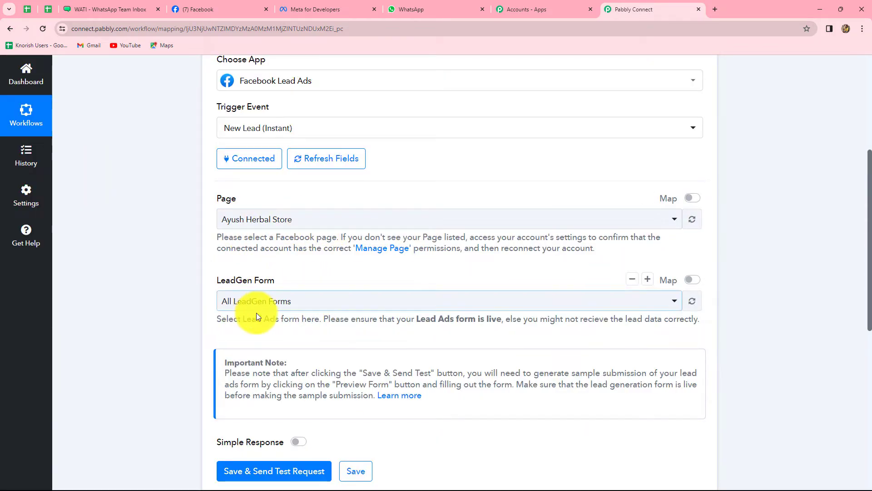
{"action": "left_click", "coordinate": [299, 307]}
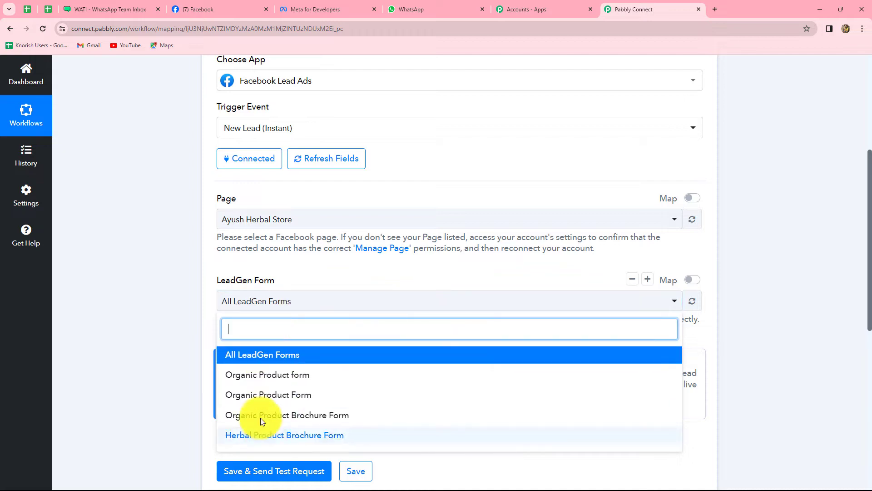
{"action": "left_click", "coordinate": [292, 375]}
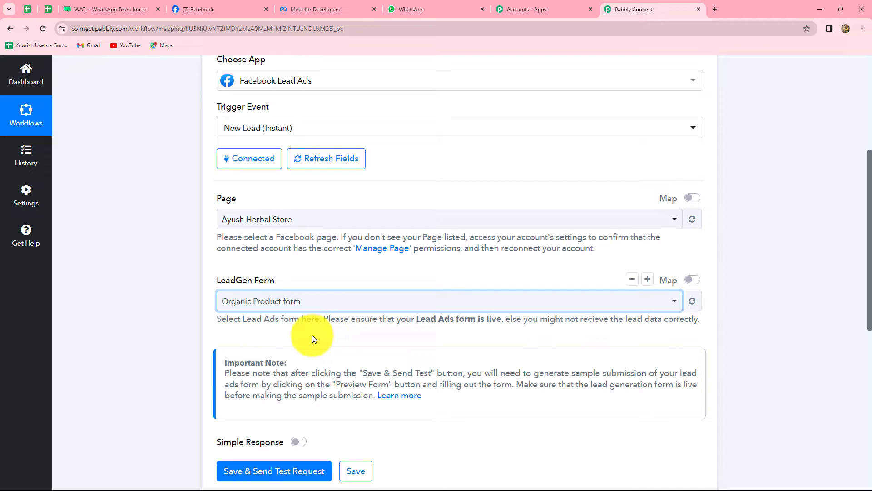
Save the trigger and send a test request to await a lead
{"action": "scroll", "coordinate": [287, 276], "scroll_direction": "down", "scroll_amount": 5}
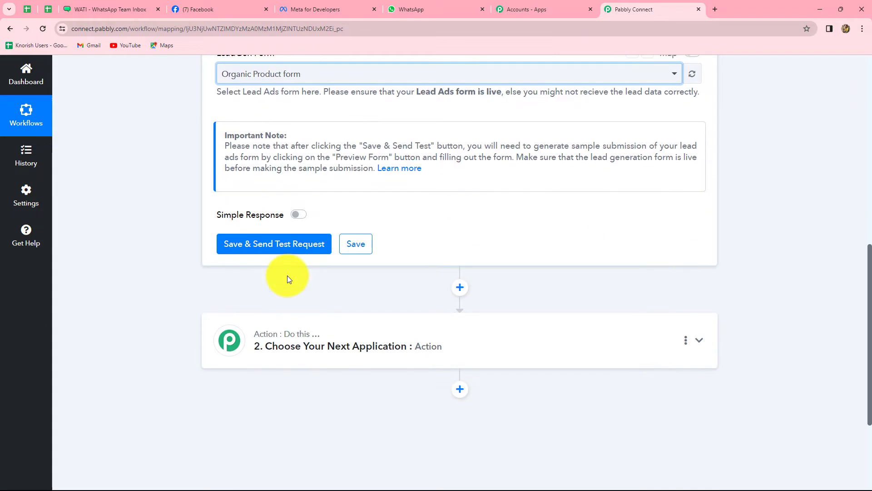
{"action": "left_click", "coordinate": [279, 248]}
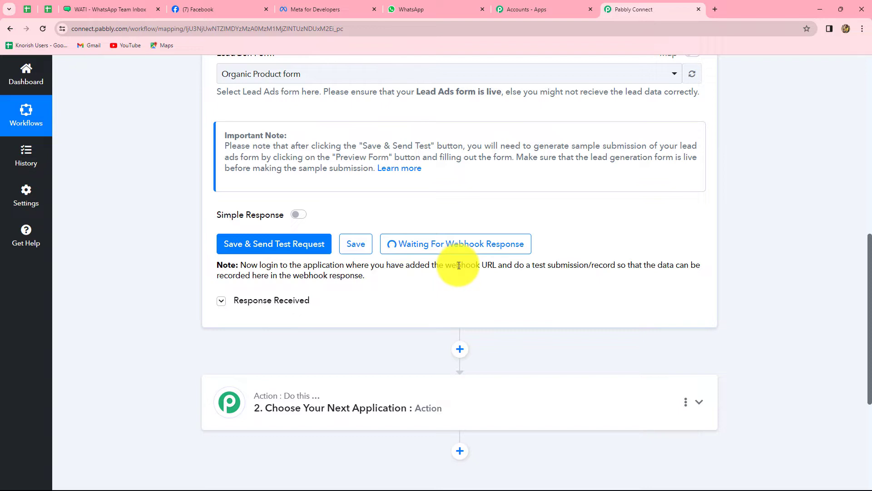
{"action": "scroll", "coordinate": [423, 204], "scroll_direction": "up", "scroll_amount": 3}
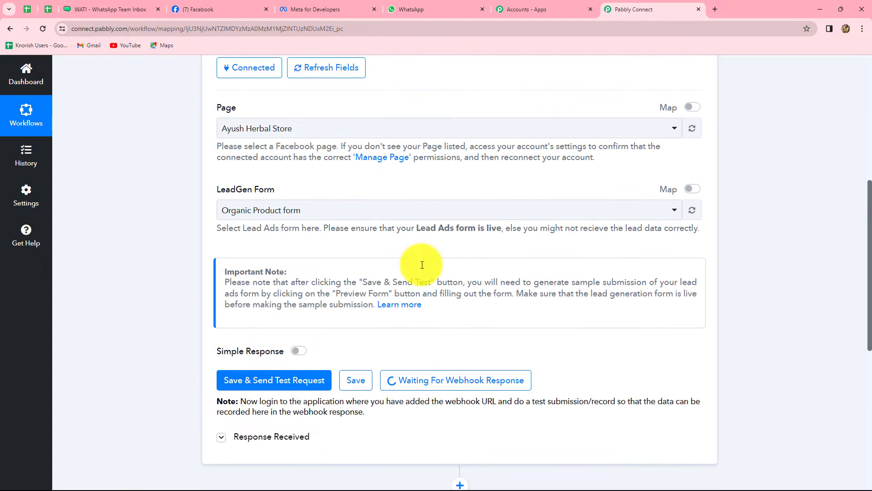
{"action": "scroll", "coordinate": [498, 258], "scroll_direction": "down", "scroll_amount": 3}
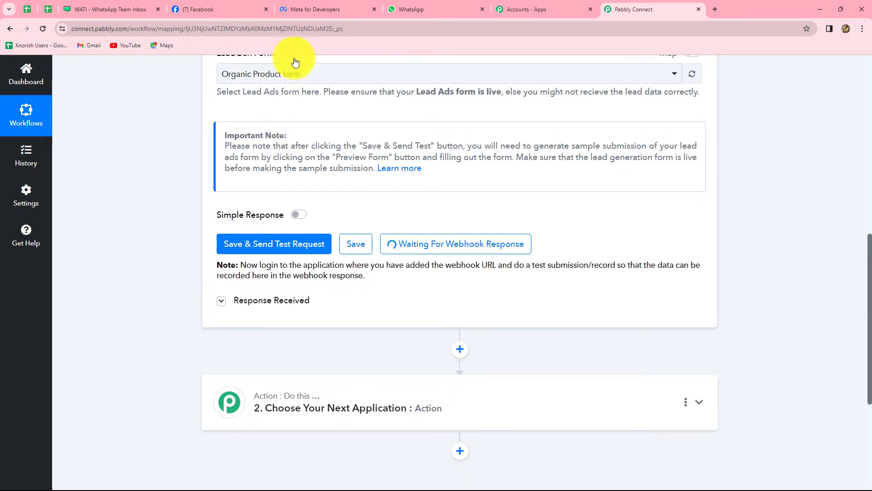
Open Meta for Developers' Lead Ads Testing Tool, then return to Pabbly Connect
{"action": "left_click", "coordinate": [318, 9]}
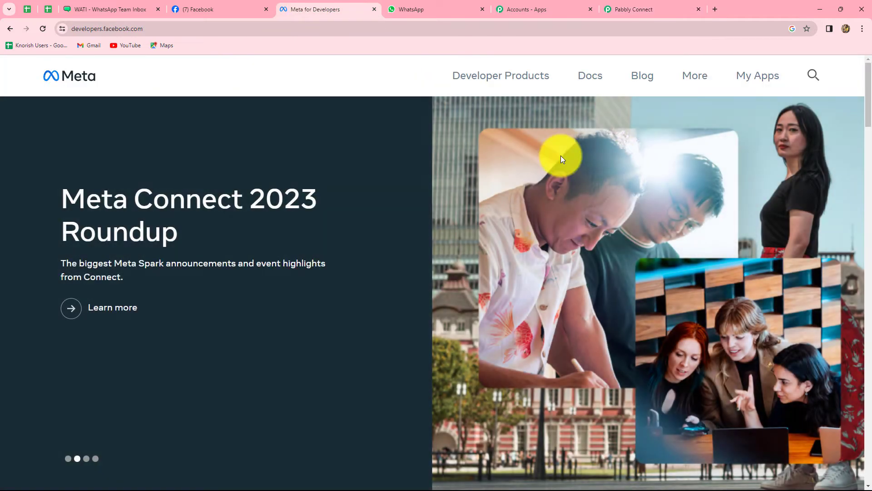
{"action": "left_click", "coordinate": [748, 83]}
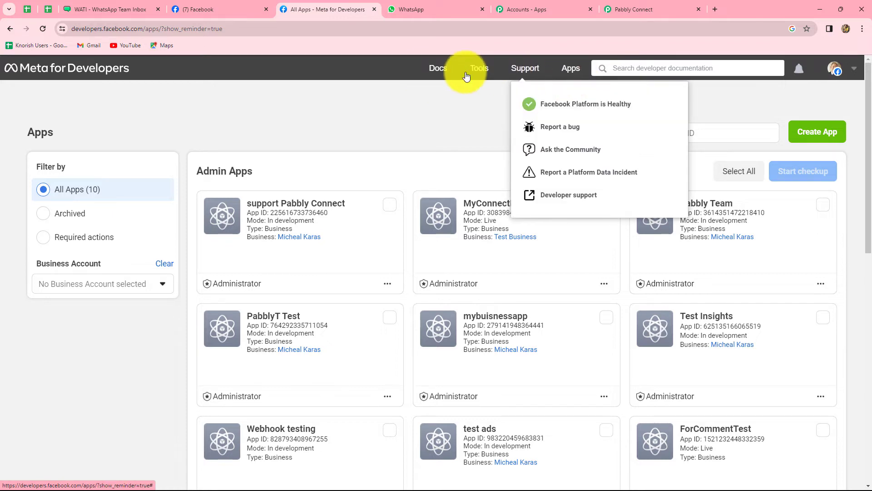
{"action": "left_click", "coordinate": [480, 73]}
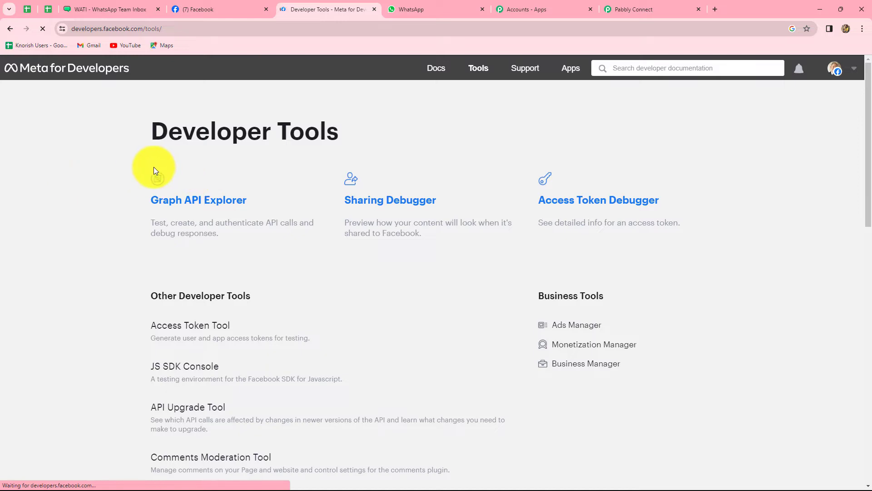
{"action": "scroll", "coordinate": [344, 245], "scroll_direction": "down", "scroll_amount": 7}
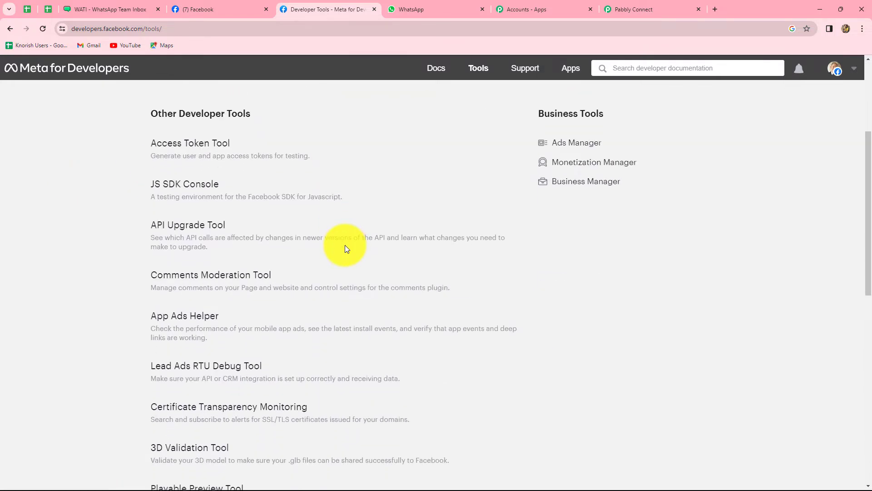
{"action": "scroll", "coordinate": [345, 246], "scroll_direction": "down", "scroll_amount": 2}
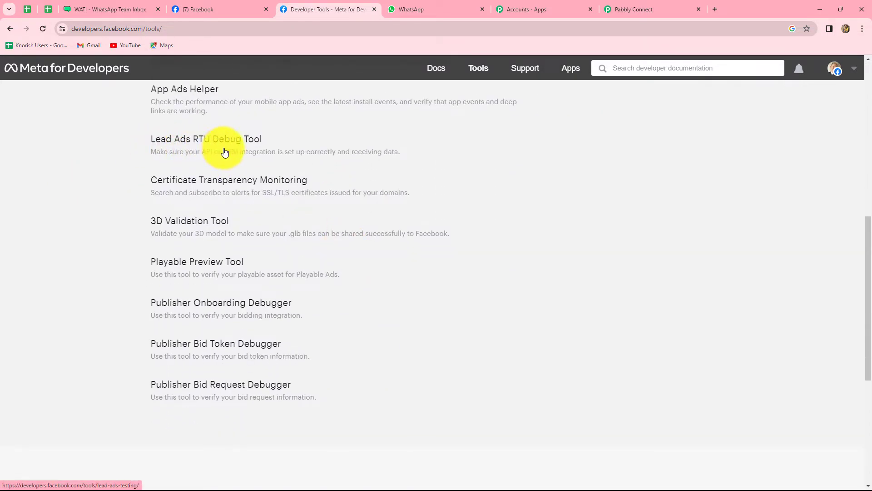
{"action": "left_click", "coordinate": [247, 140]}
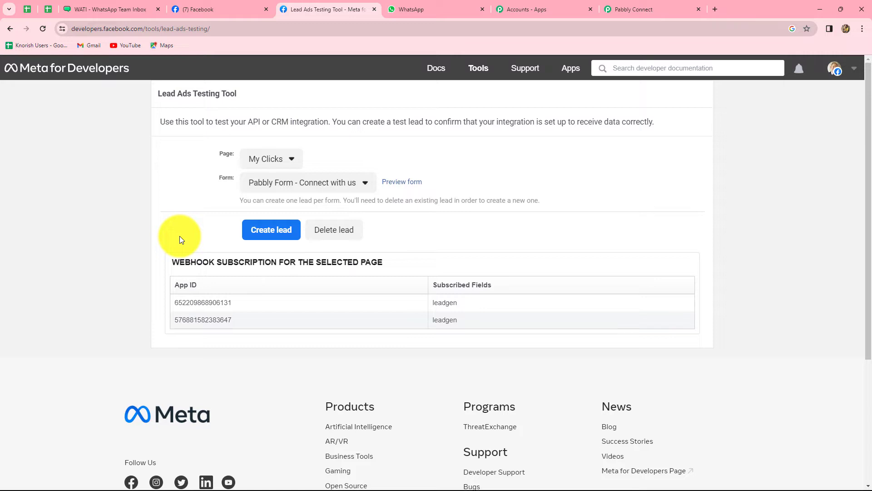
{"action": "left_click", "coordinate": [654, 7]}
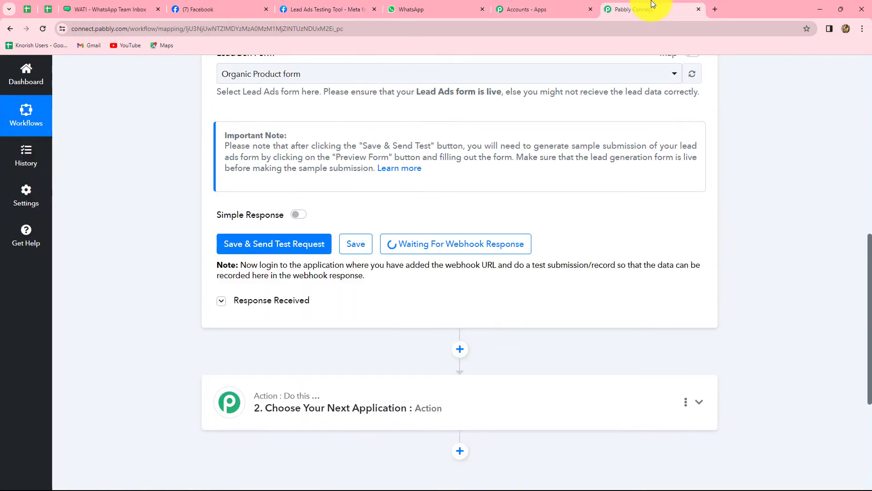
Confirm the trigger is still waiting for a webhook, then return to the Lead Ads Testing Tool
{"action": "left_click", "coordinate": [322, 6]}
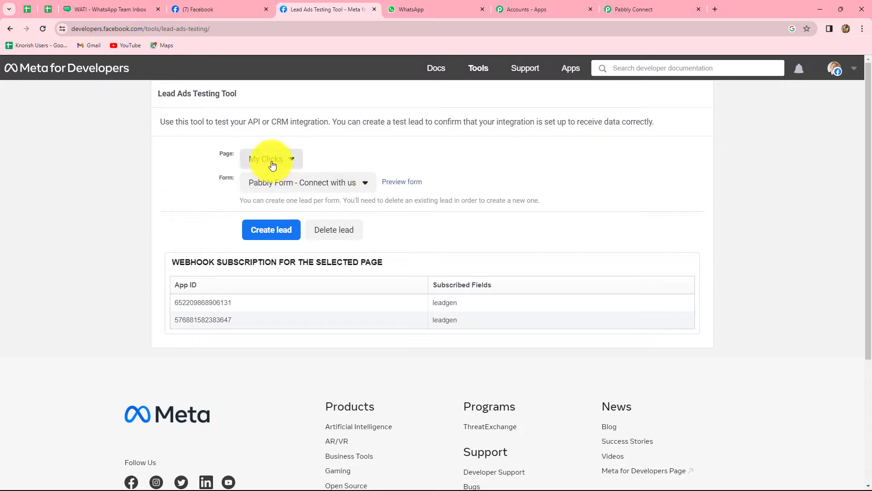
Pick the Ayush Herbal Store page with Organic Product form and delete its existing test lead
{"action": "left_click", "coordinate": [287, 161]}
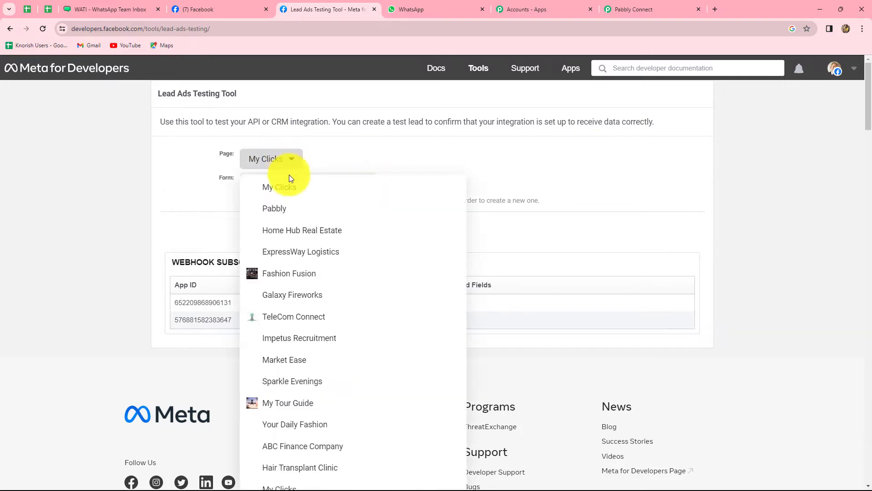
{"action": "scroll", "coordinate": [326, 302], "scroll_direction": "down", "scroll_amount": 3}
{"action": "scroll", "coordinate": [329, 305], "scroll_direction": "down", "scroll_amount": 5}
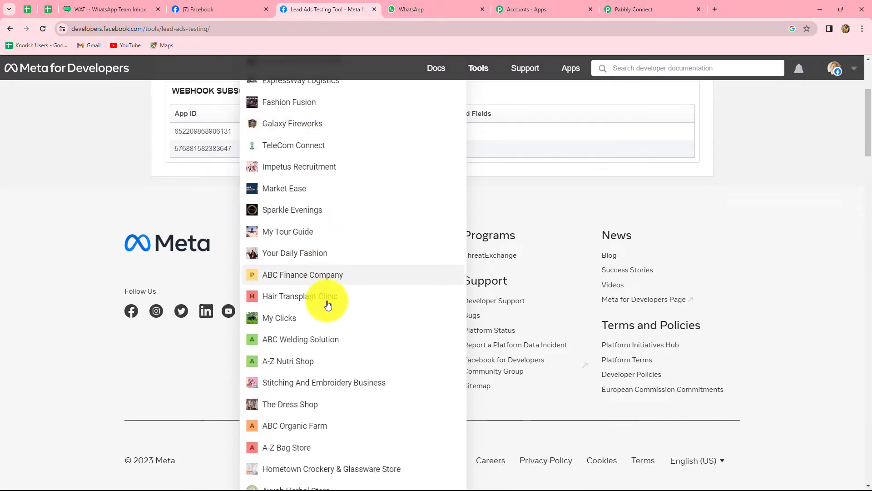
{"action": "left_click", "coordinate": [329, 300]}
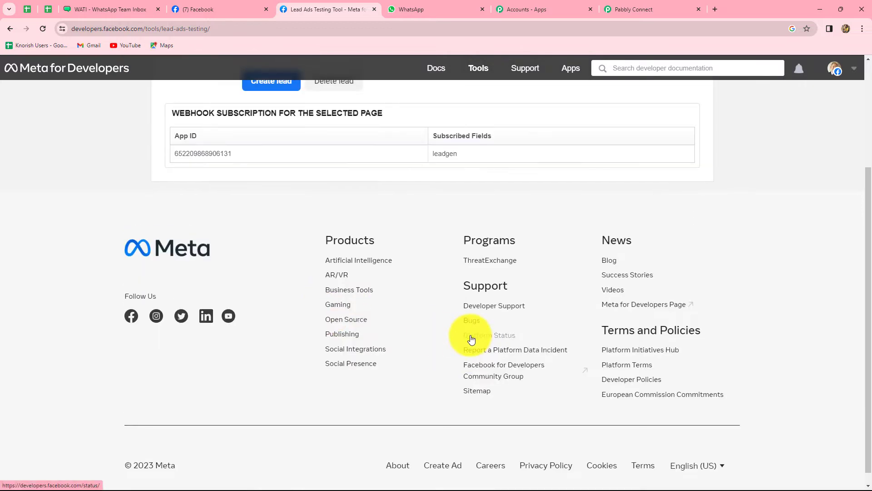
{"action": "scroll", "coordinate": [471, 338], "scroll_direction": "up", "scroll_amount": 3}
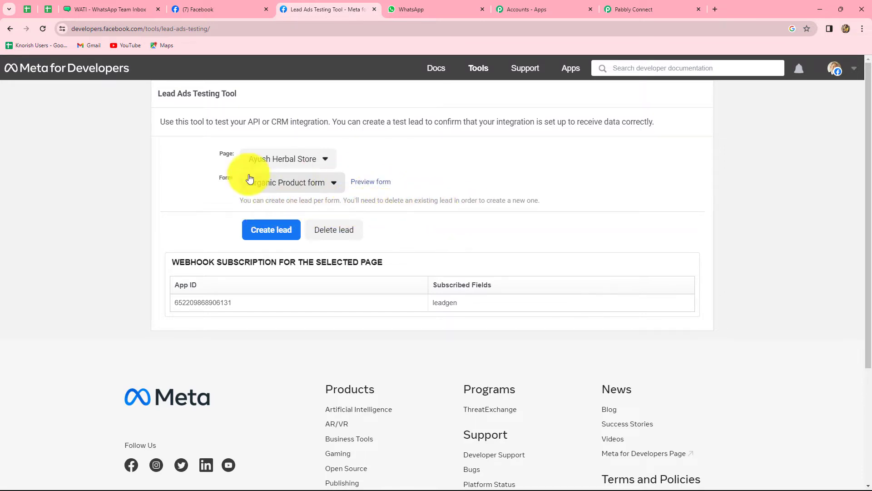
{"action": "left_click", "coordinate": [350, 231]}
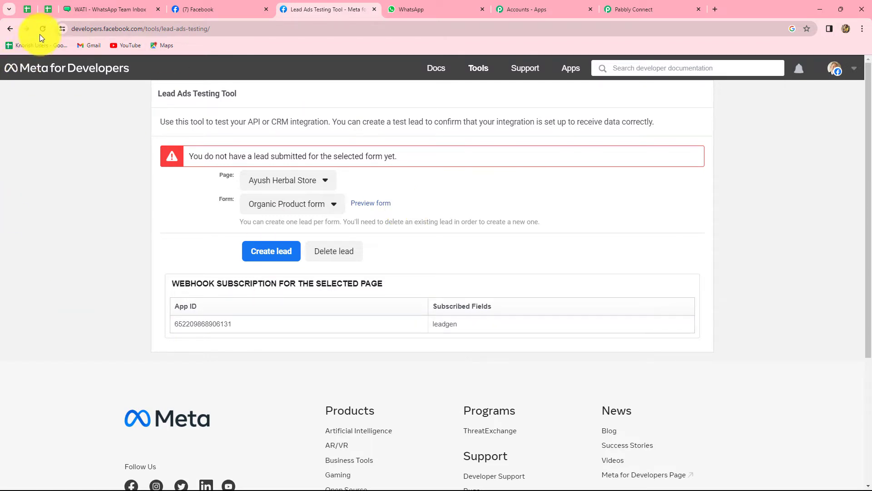
Preview the Organic Product form, fill in a test full name, phone number and email, and submit it
{"action": "left_click", "coordinate": [376, 207]}
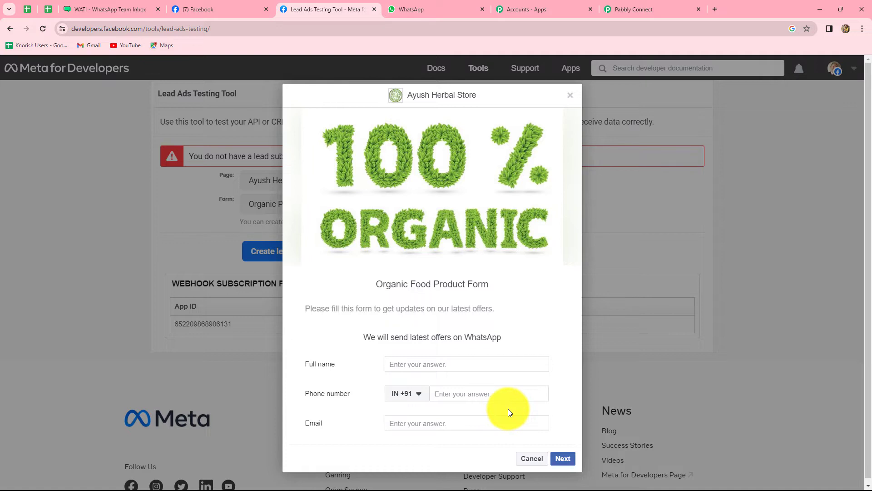
{"action": "left_click", "coordinate": [418, 362]}
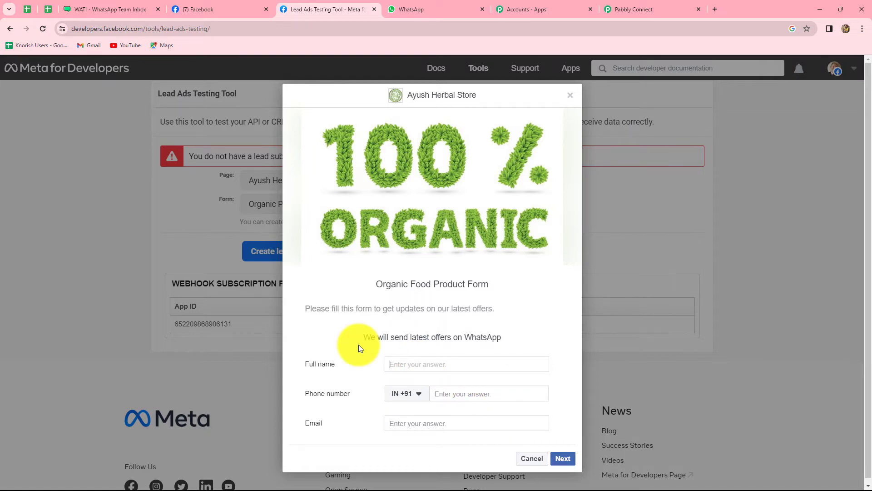
{"action": "type", "text": "Smart User"}
{"action": "left_click", "coordinate": [443, 390]}
{"action": "type", "text": "8"}
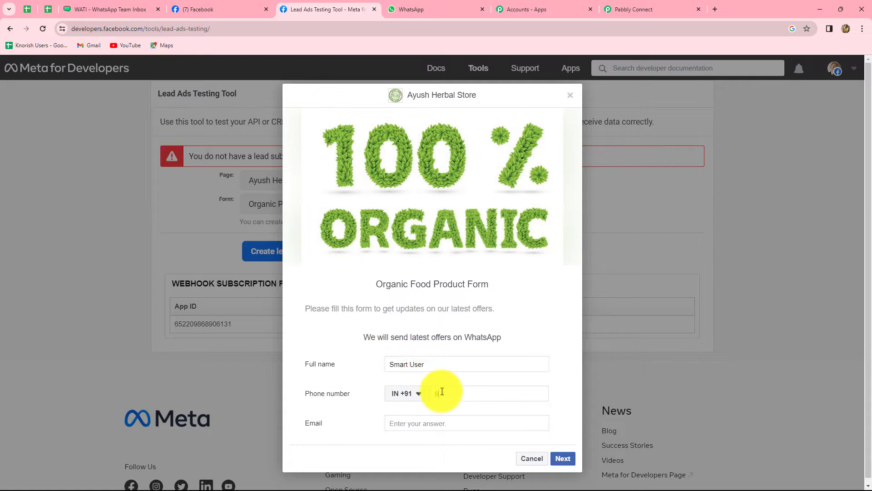
{"action": "type", "text": "8888 88888"}
{"action": "left_click", "coordinate": [410, 421]}
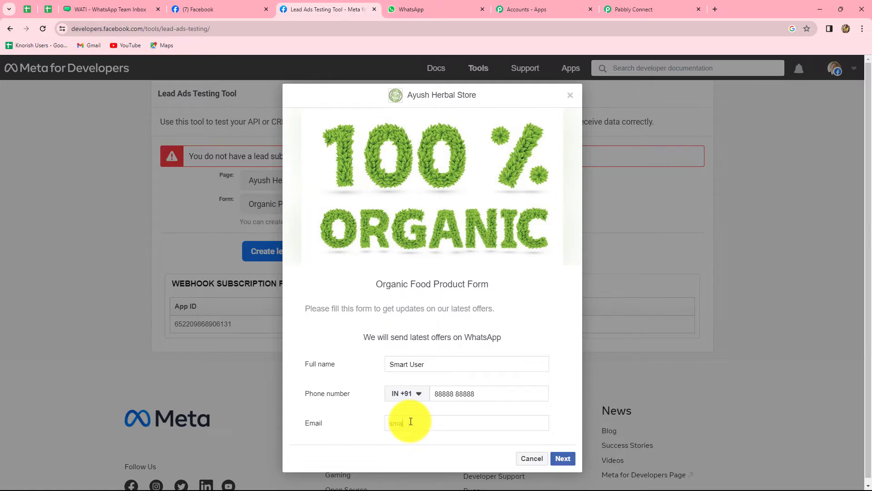
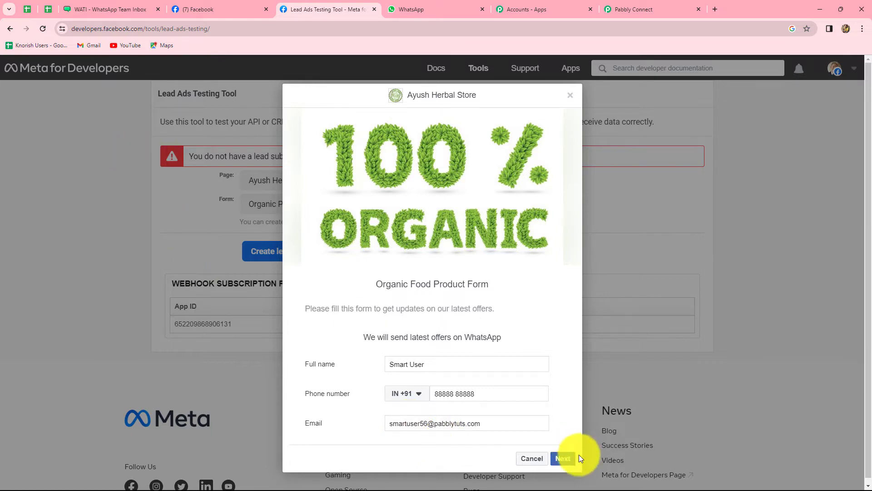
{"action": "left_click", "coordinate": [563, 459]}
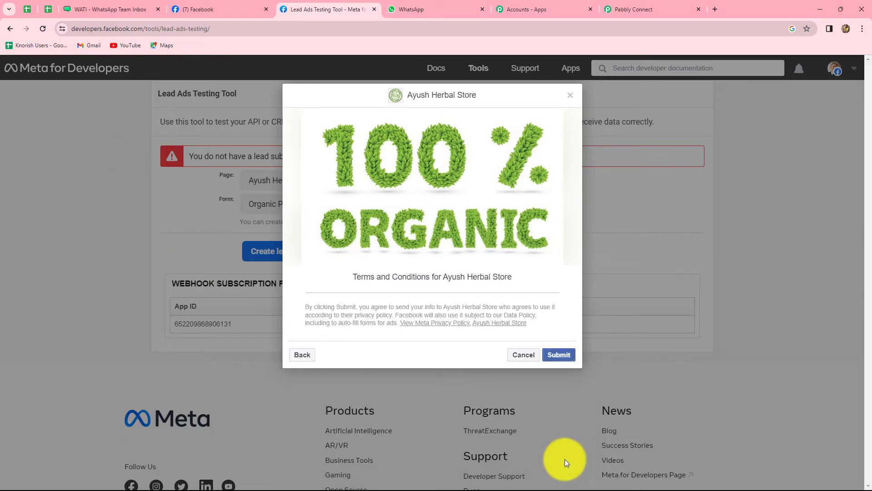
{"action": "left_click", "coordinate": [561, 359]}
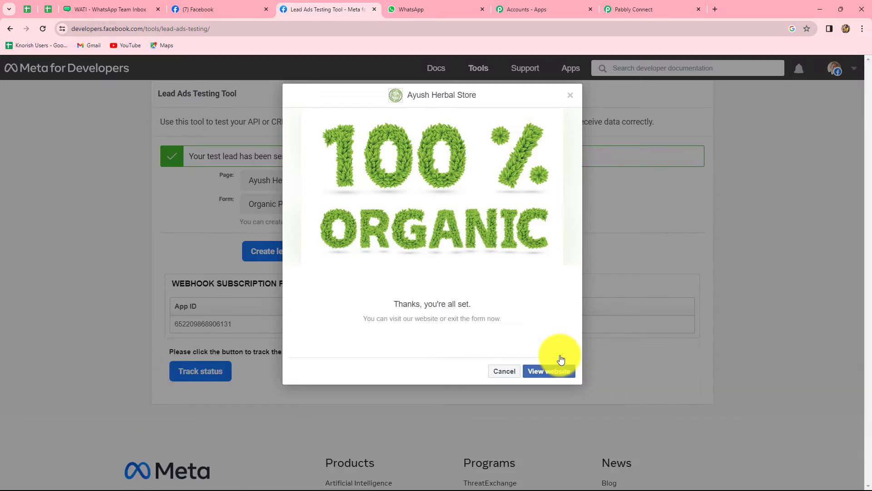
Close the lead confirmation and review the captured lead's name, phone, email, created time and form ID
{"action": "left_click", "coordinate": [570, 98]}
{"action": "left_click", "coordinate": [621, 8]}
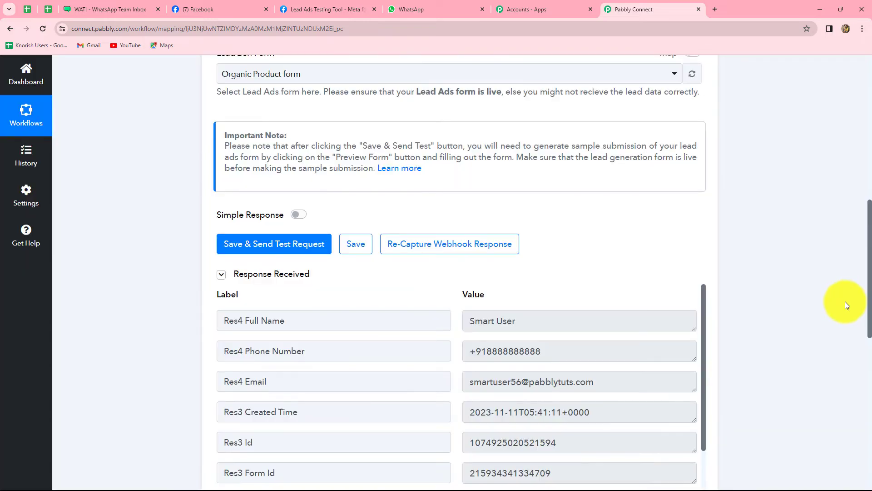
{"action": "scroll", "coordinate": [649, 346], "scroll_direction": "down", "scroll_amount": 1}
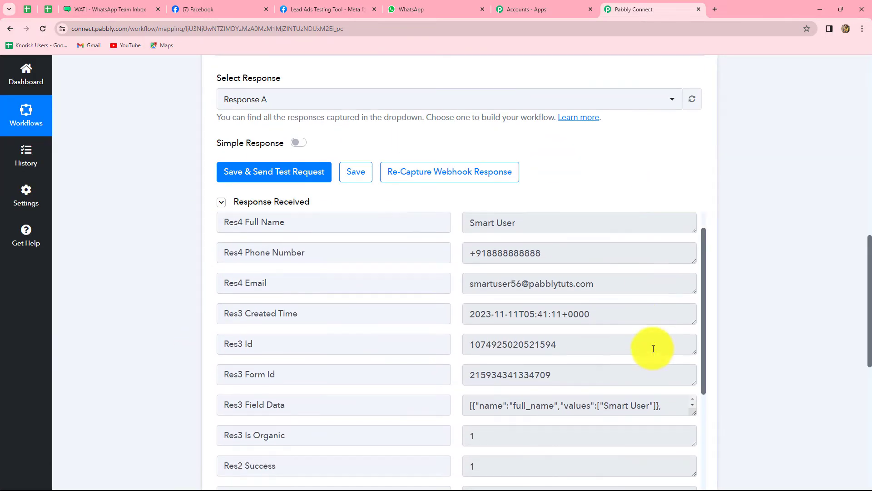
{"action": "scroll", "coordinate": [653, 349], "scroll_direction": "down", "scroll_amount": 10}
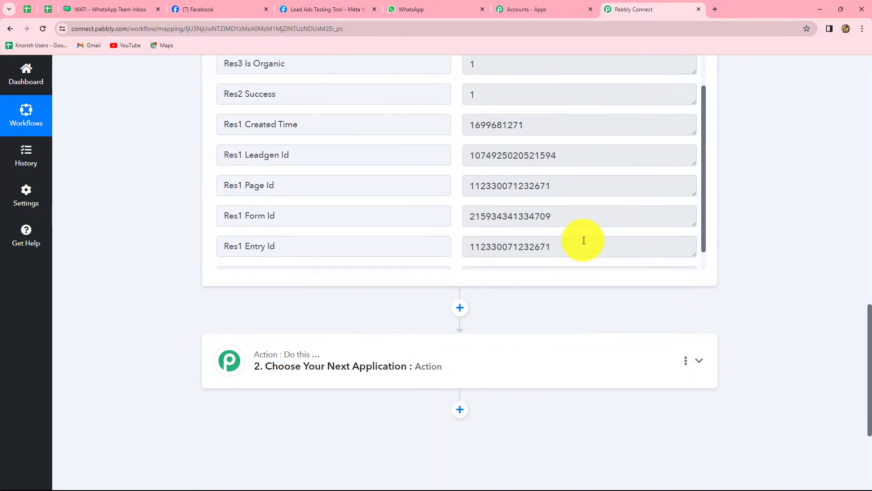
{"action": "scroll", "coordinate": [584, 241], "scroll_direction": "up", "scroll_amount": 5}
{"action": "scroll", "coordinate": [778, 282], "scroll_direction": "up", "scroll_amount": 5}
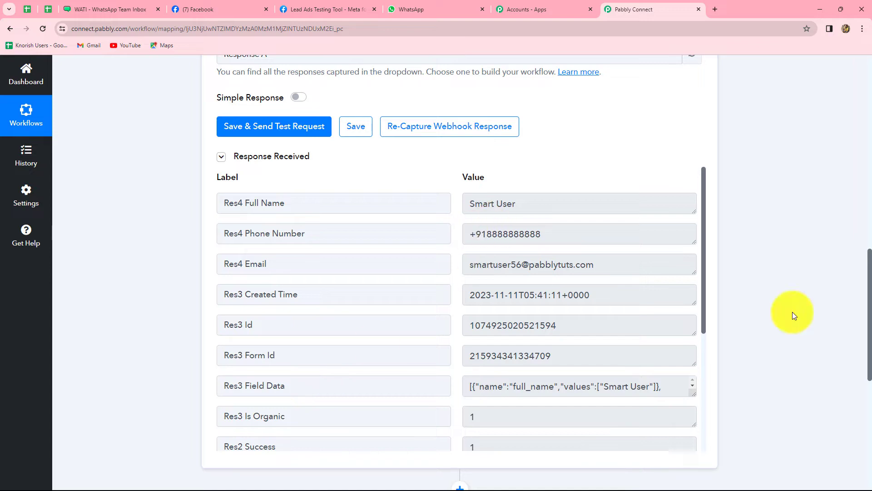
{"action": "scroll", "coordinate": [793, 314], "scroll_direction": "down", "scroll_amount": 1}
{"action": "scroll", "coordinate": [793, 313], "scroll_direction": "down", "scroll_amount": 7}
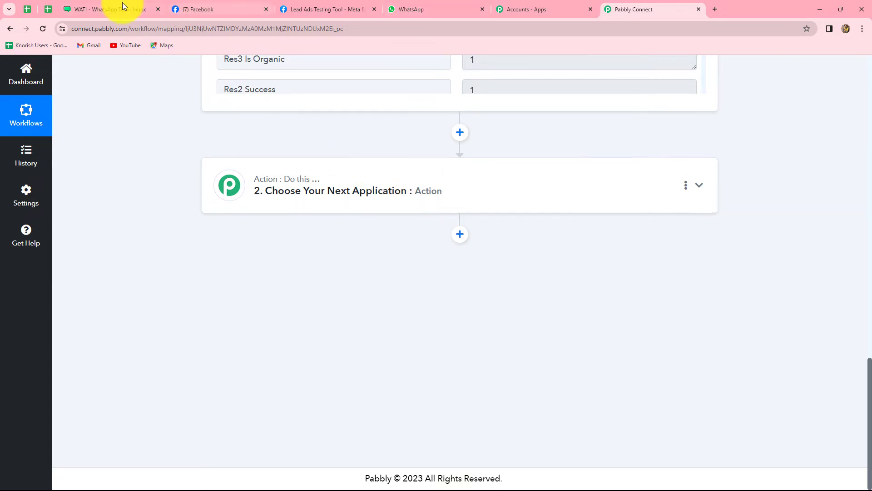
Set the next action to WATI (searched as 'Wat') with the Send Template Message event, then Connect
{"action": "left_click", "coordinate": [101, 7]}
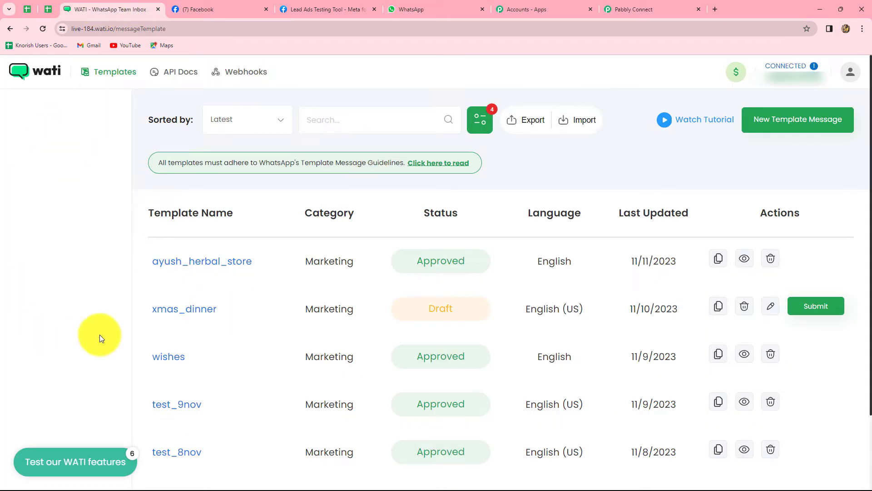
{"action": "left_click", "coordinate": [613, 9]}
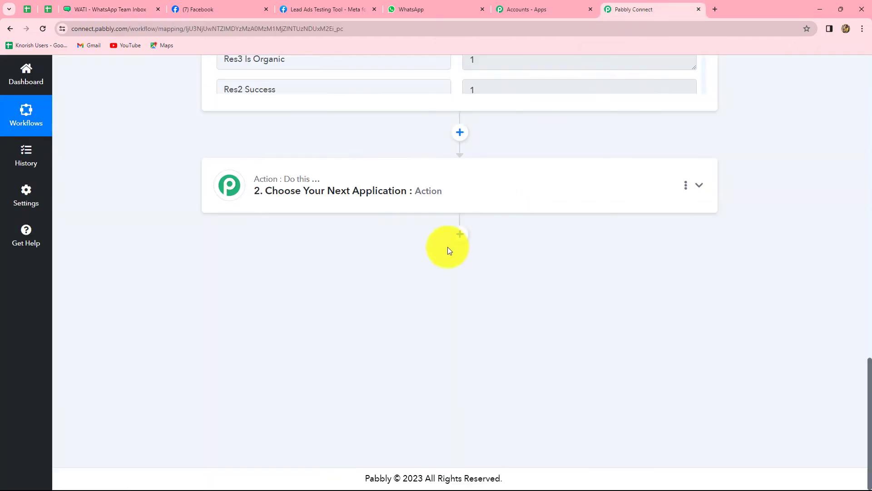
{"action": "left_click", "coordinate": [385, 191]}
{"action": "left_click", "coordinate": [302, 256]}
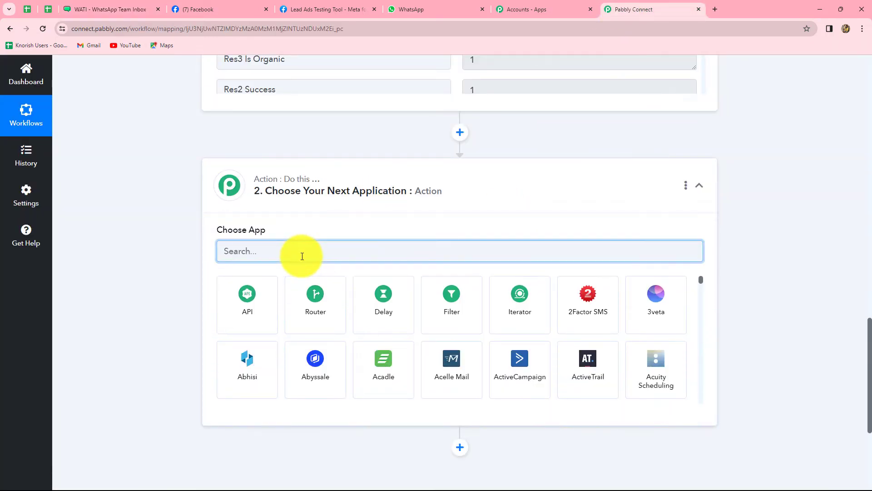
{"action": "type", "text": "Wat"}
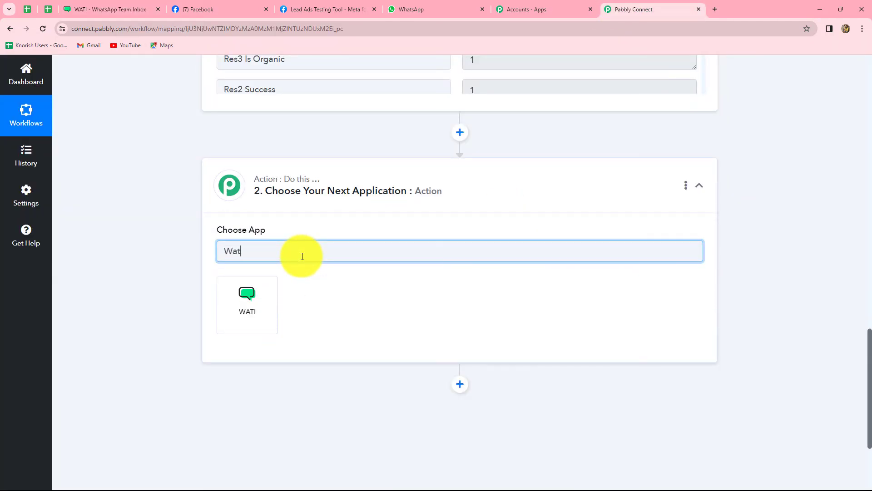
{"action": "left_click", "coordinate": [253, 311]}
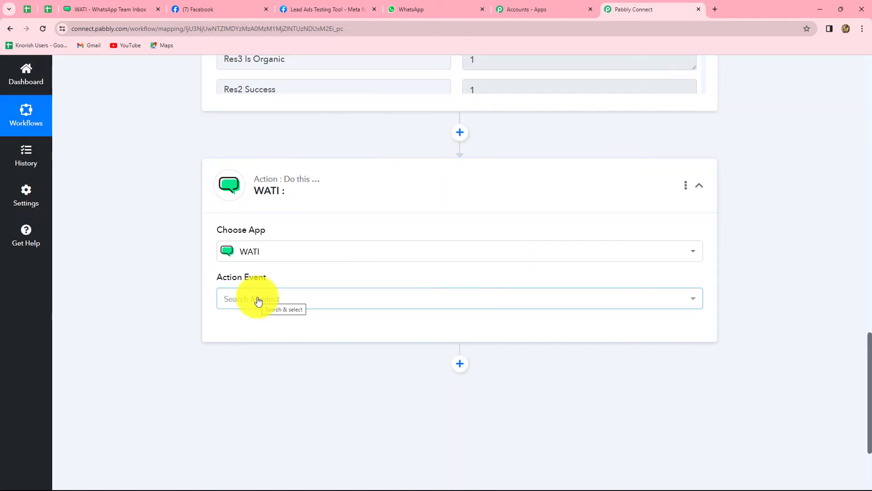
{"action": "left_click", "coordinate": [257, 300]}
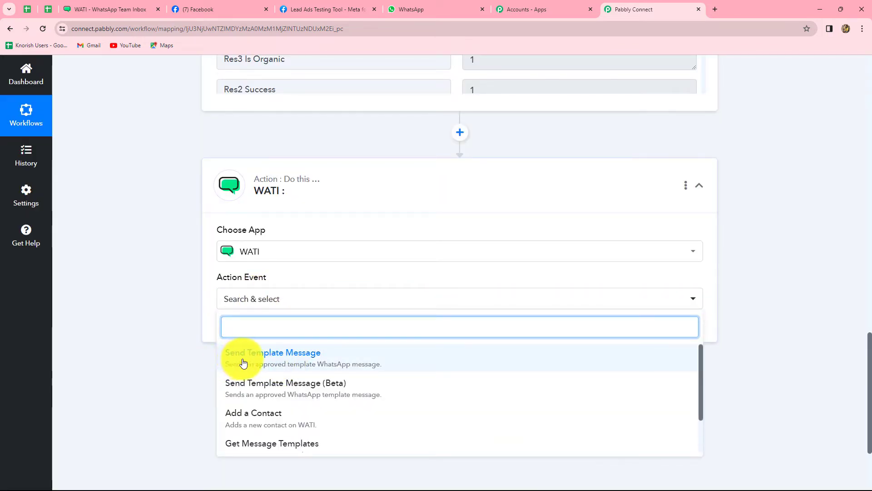
{"action": "left_click", "coordinate": [286, 361]}
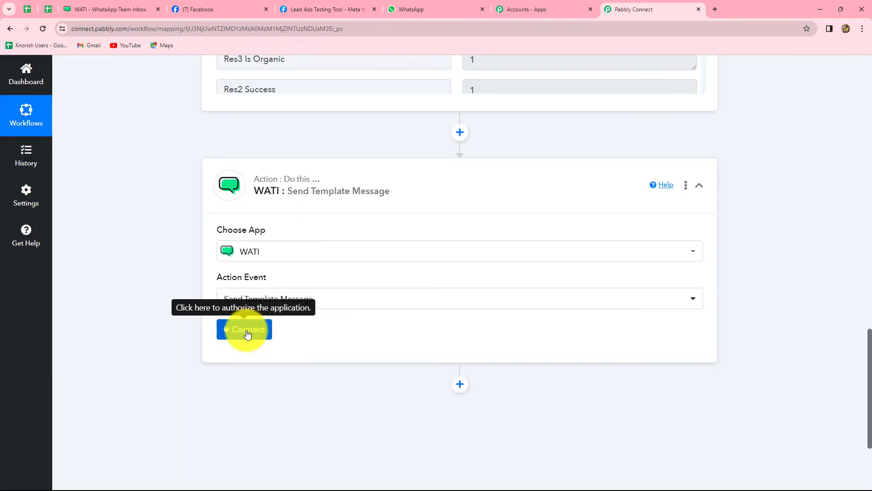
{"action": "left_click", "coordinate": [247, 333]}
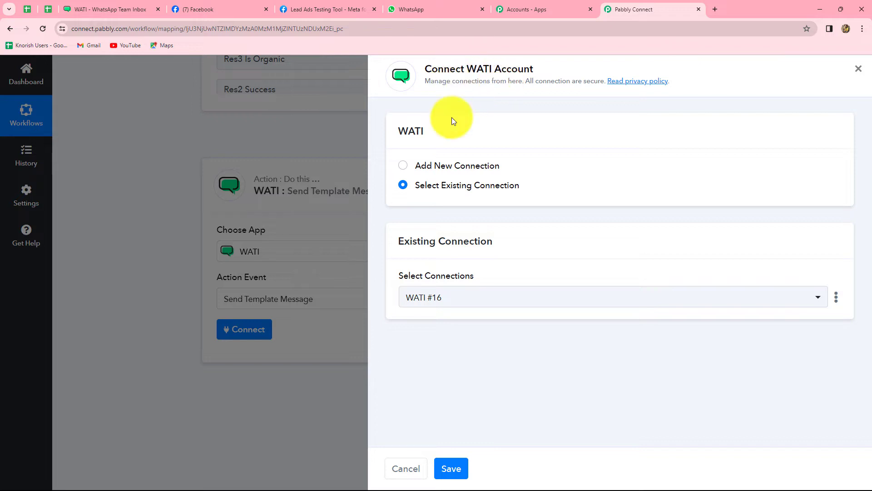
Choose Add New Connection and paste the API endpoint copied from WATI's API Docs
{"action": "left_click", "coordinate": [404, 169]}
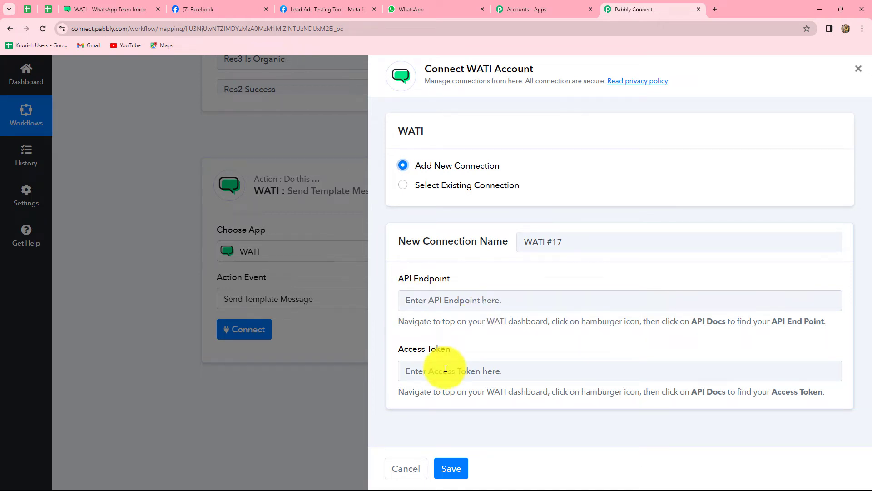
{"action": "double_click", "coordinate": [410, 322]}
{"action": "left_click_drag", "start_coordinate": [489, 326], "coordinate": [820, 332]}
{"action": "left_click", "coordinate": [709, 347]}
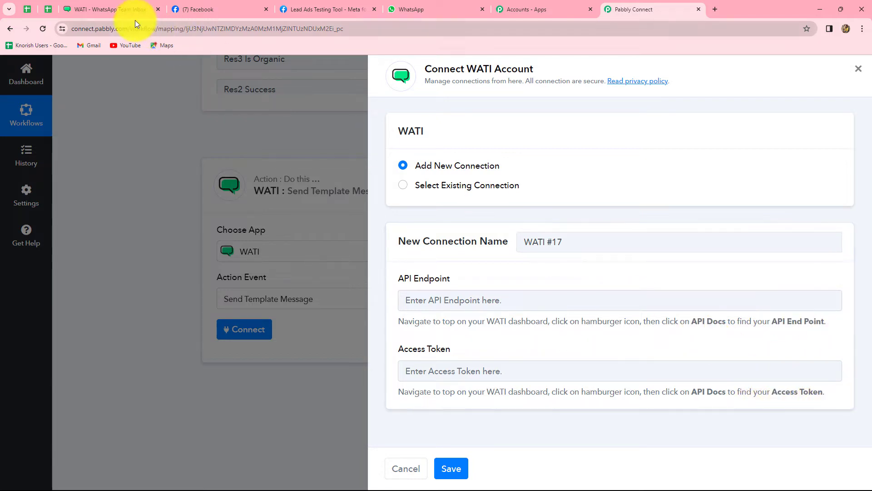
{"action": "left_click", "coordinate": [118, 7]}
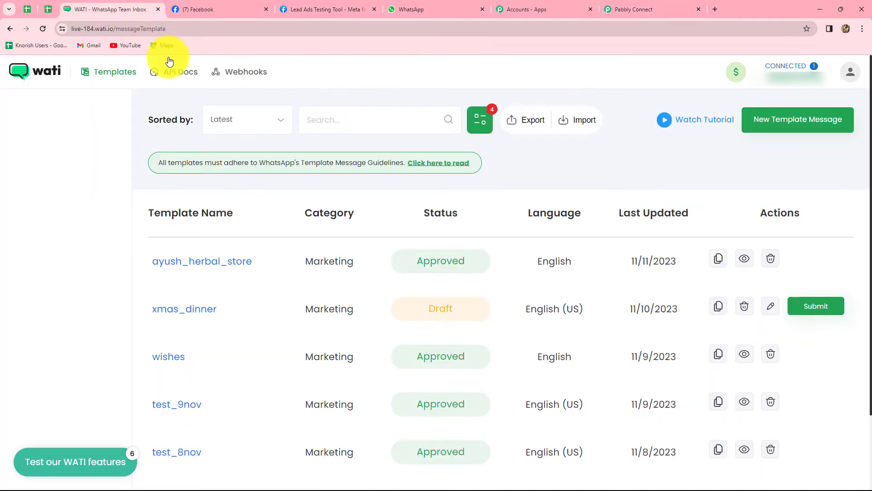
{"action": "left_click", "coordinate": [176, 73]}
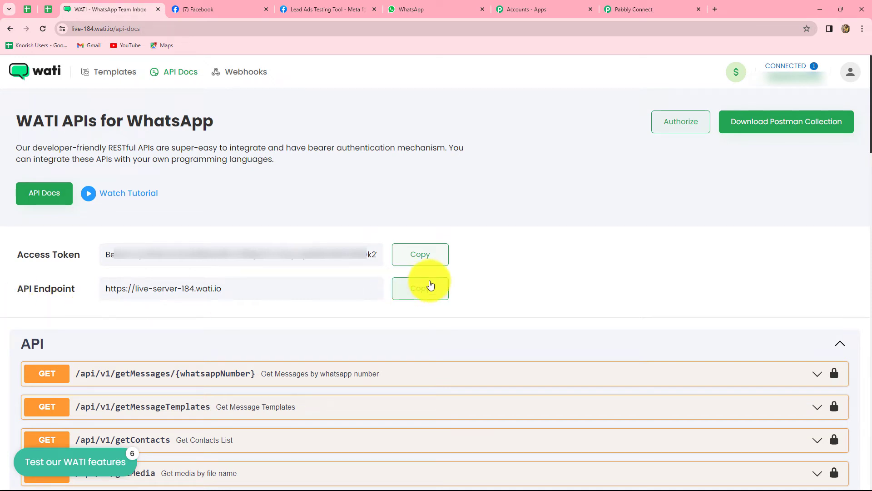
{"action": "left_click", "coordinate": [424, 295]}
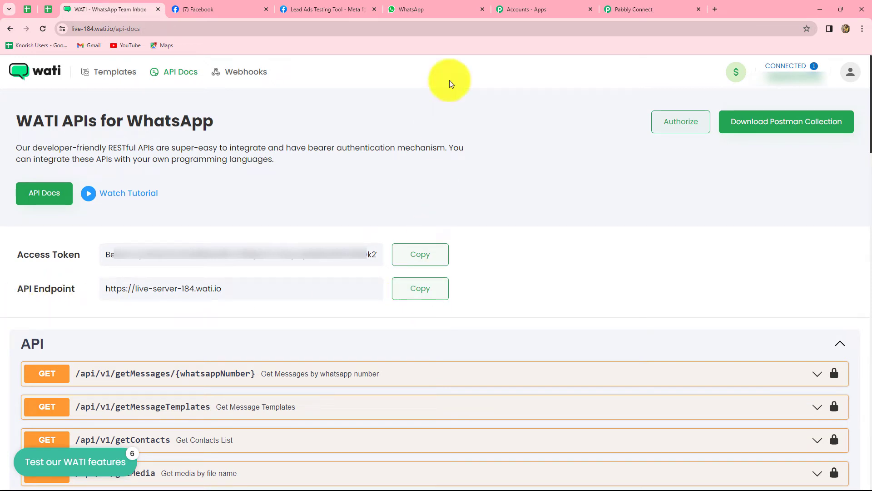
{"action": "left_click", "coordinate": [630, 9]}
{"action": "left_click", "coordinate": [409, 300]}
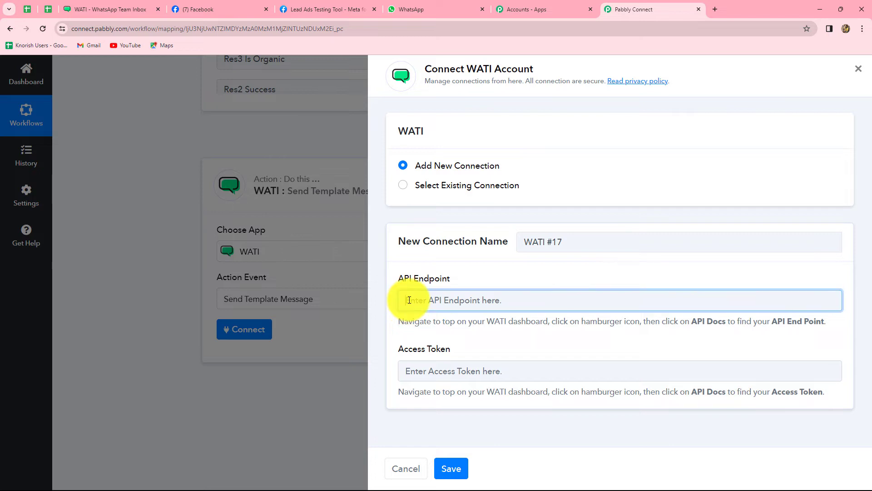
{"action": "key", "text": "ctrl+v"}
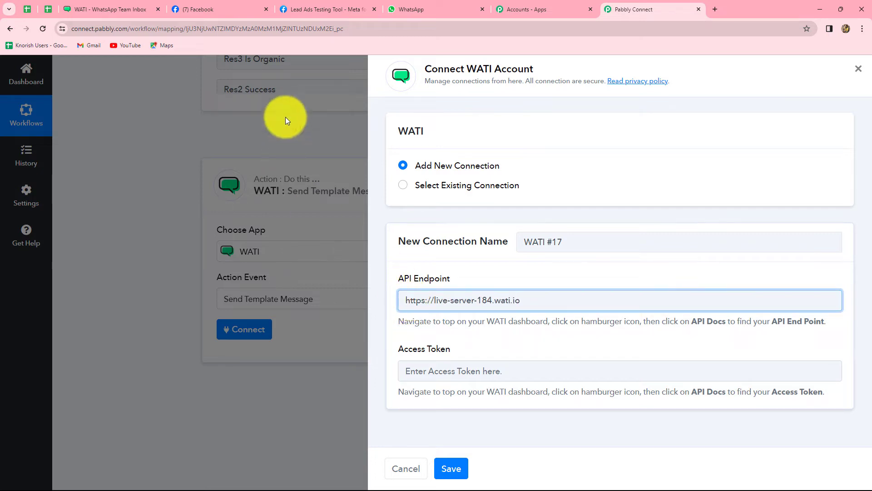
Paste the WATI access token into the Access Token field and save the connection
{"action": "left_click", "coordinate": [102, 10]}
{"action": "left_click", "coordinate": [414, 262]}
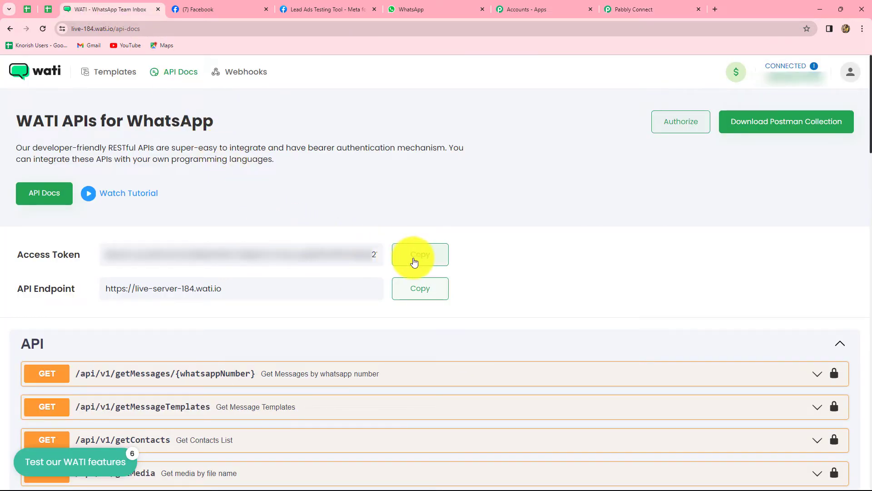
{"action": "left_click", "coordinate": [672, 9]}
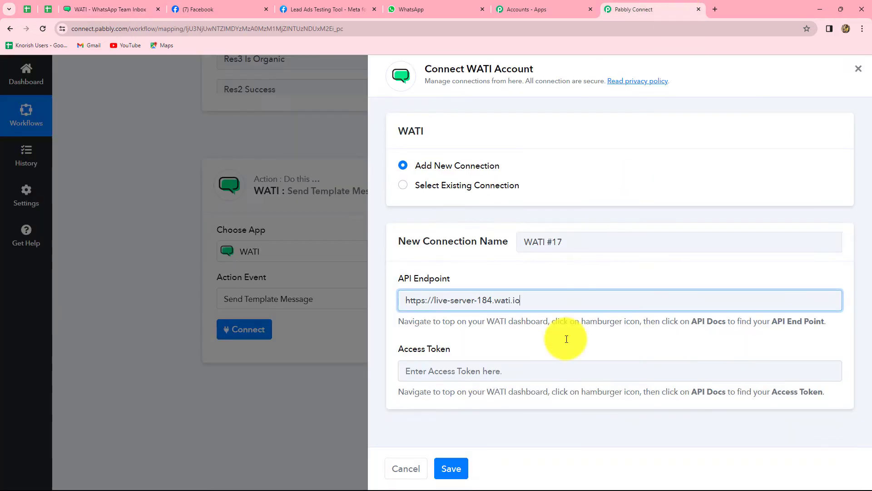
{"action": "left_click", "coordinate": [527, 370]}
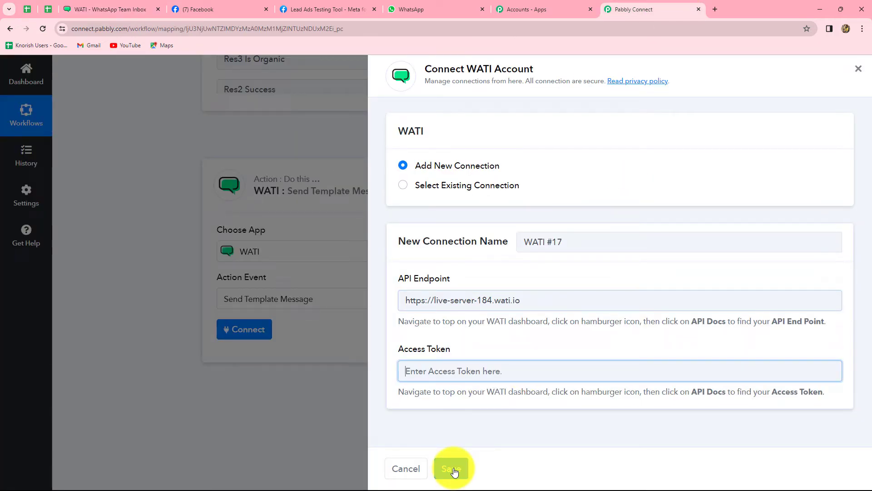
{"action": "key", "text": "ctrl+v"}
{"action": "left_click", "coordinate": [452, 468]}
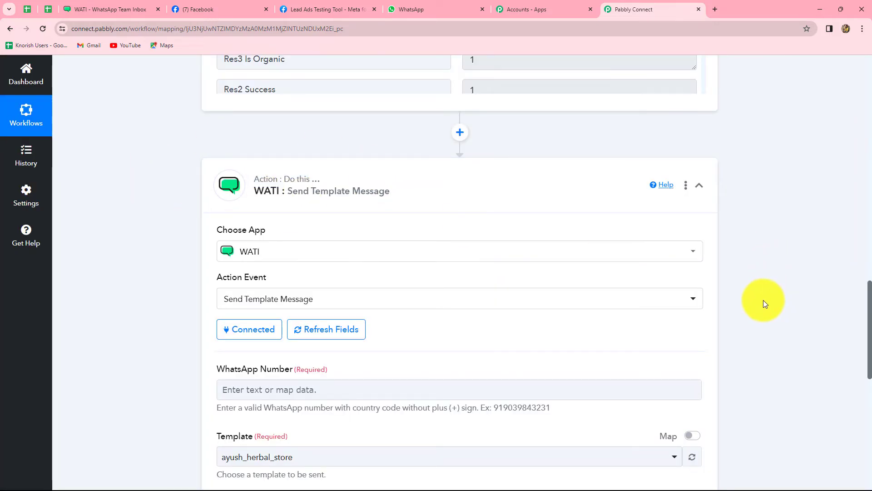
Map WhatsApp Number to the Facebook New Lead's Res4 Phone Number, then return to WATI
{"action": "scroll", "coordinate": [763, 300], "scroll_direction": "down", "scroll_amount": 8}
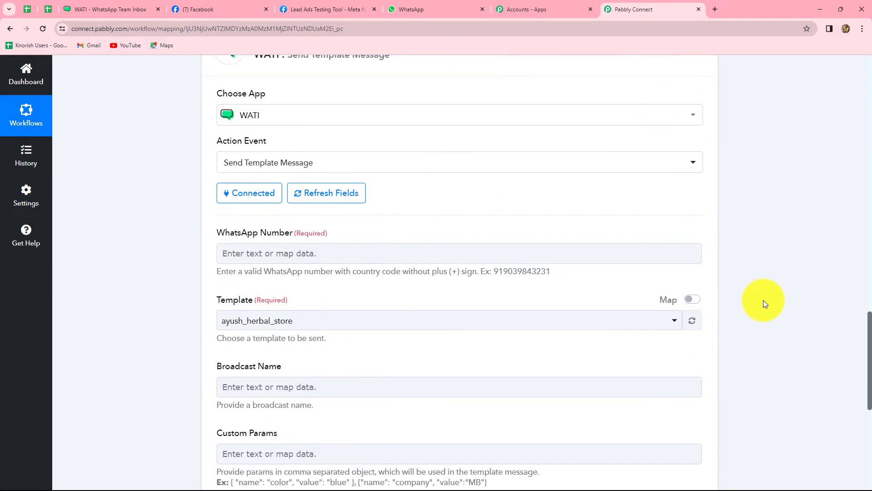
{"action": "scroll", "coordinate": [763, 300], "scroll_direction": "up", "scroll_amount": 4}
{"action": "scroll", "coordinate": [763, 300], "scroll_direction": "up", "scroll_amount": 1}
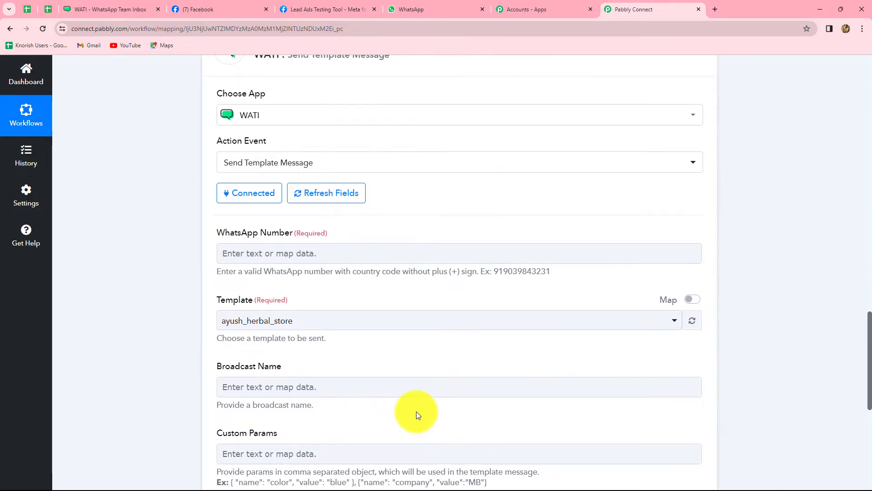
{"action": "scroll", "coordinate": [416, 411], "scroll_direction": "down", "scroll_amount": 3}
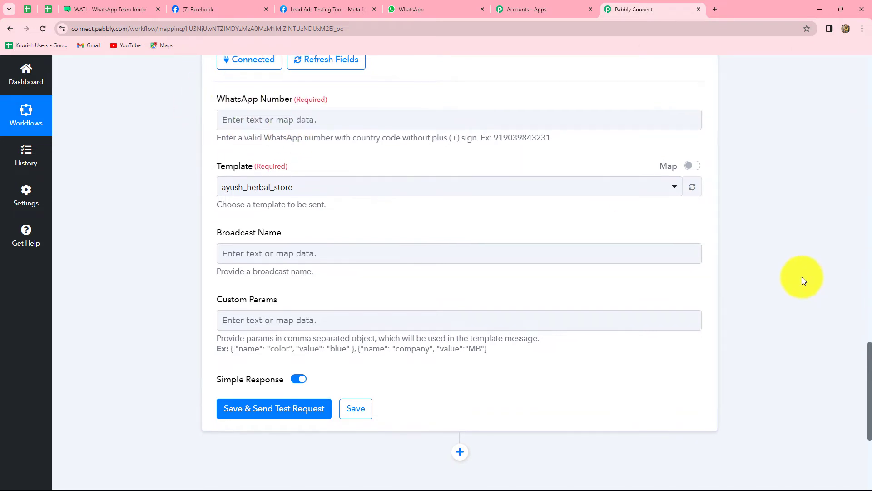
{"action": "scroll", "coordinate": [803, 276], "scroll_direction": "up", "scroll_amount": 12}
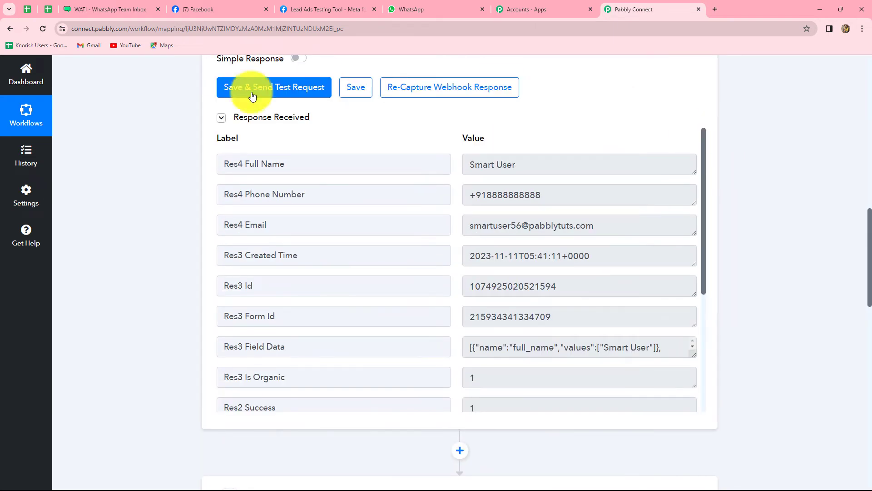
{"action": "scroll", "coordinate": [218, 200], "scroll_direction": "up", "scroll_amount": 1}
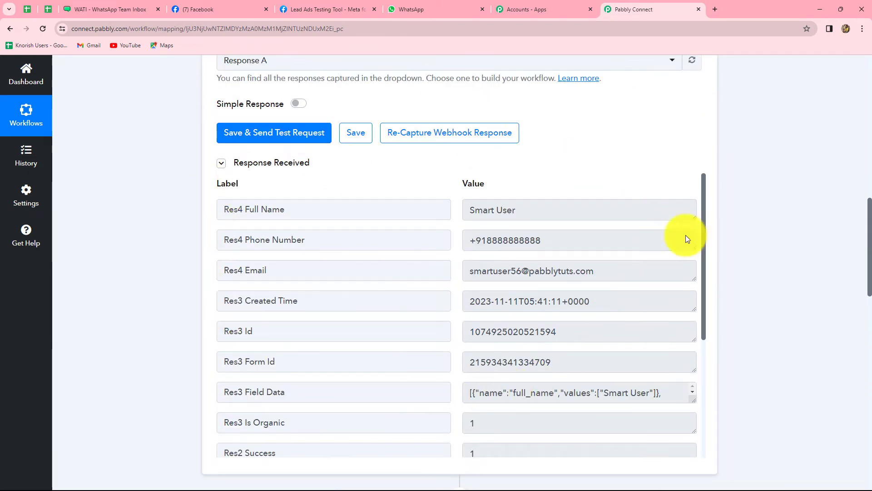
{"action": "scroll", "coordinate": [806, 306], "scroll_direction": "down", "scroll_amount": 10}
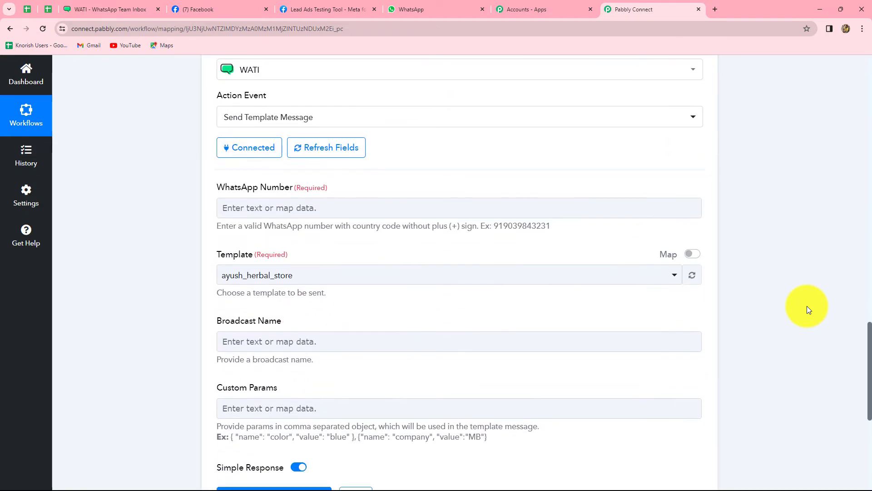
{"action": "scroll", "coordinate": [807, 306], "scroll_direction": "down", "scroll_amount": 2}
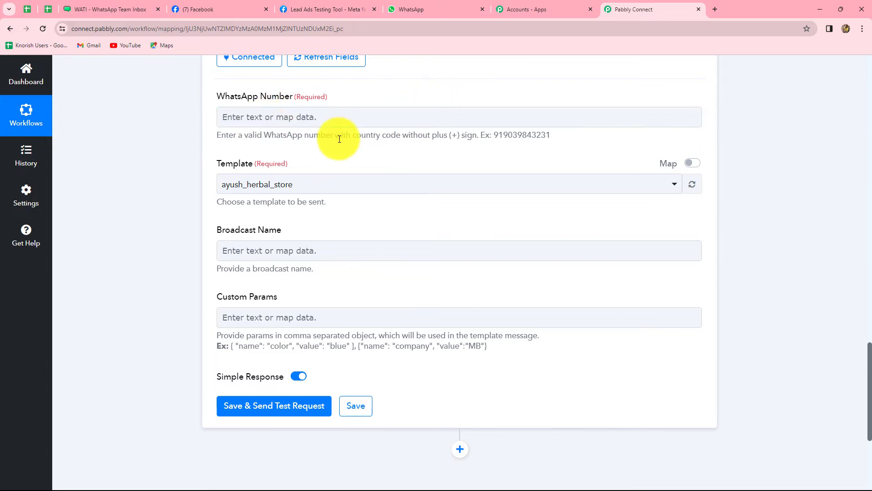
{"action": "left_click", "coordinate": [307, 119]}
{"action": "left_click", "coordinate": [233, 116]}
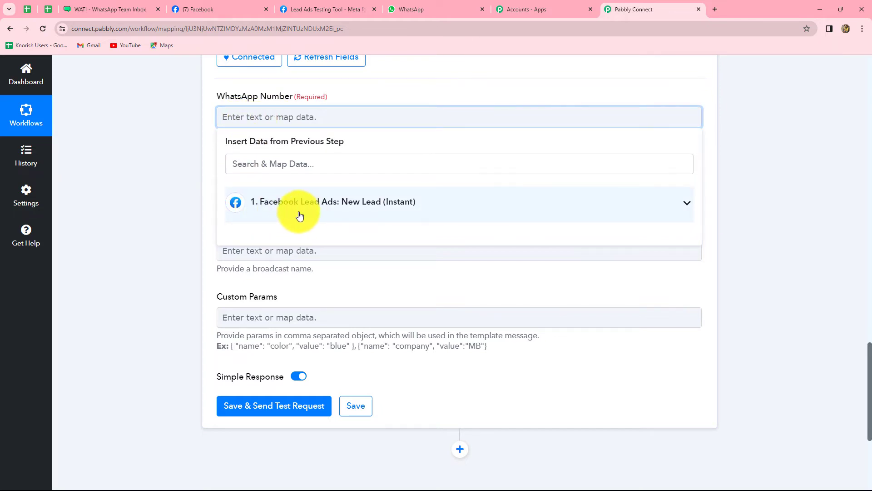
{"action": "left_click", "coordinate": [335, 205]}
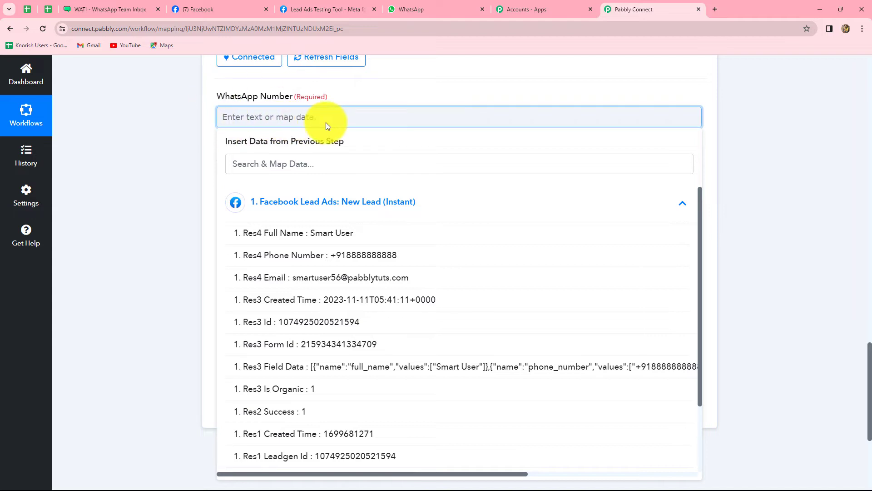
{"action": "left_click", "coordinate": [388, 259]}
{"action": "left_click", "coordinate": [781, 211]}
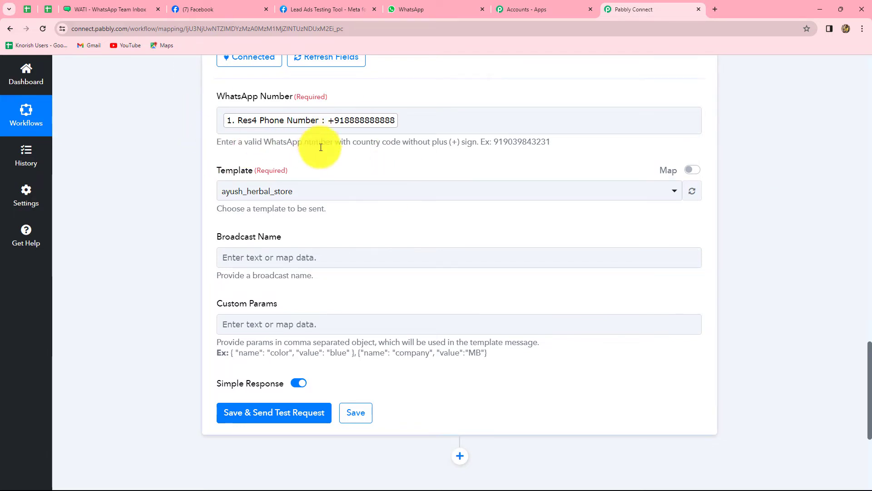
{"action": "scroll", "coordinate": [331, 202], "scroll_direction": "down", "scroll_amount": 2}
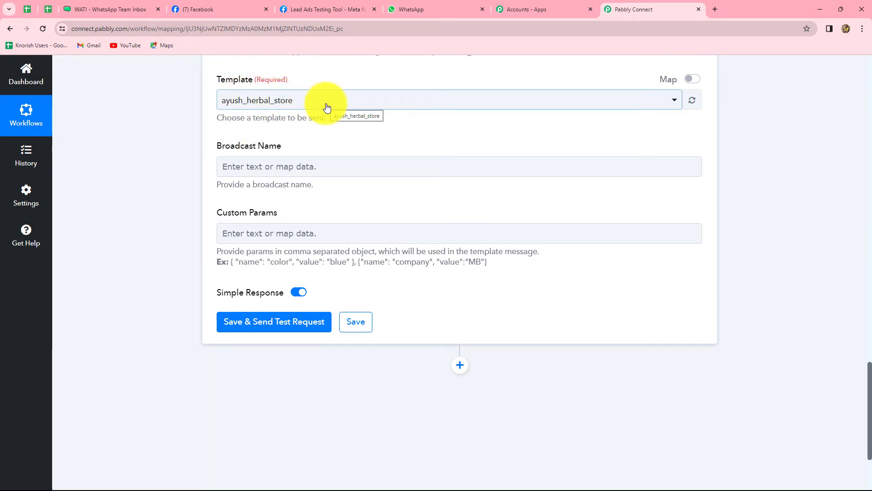
{"action": "left_click", "coordinate": [101, 6]}
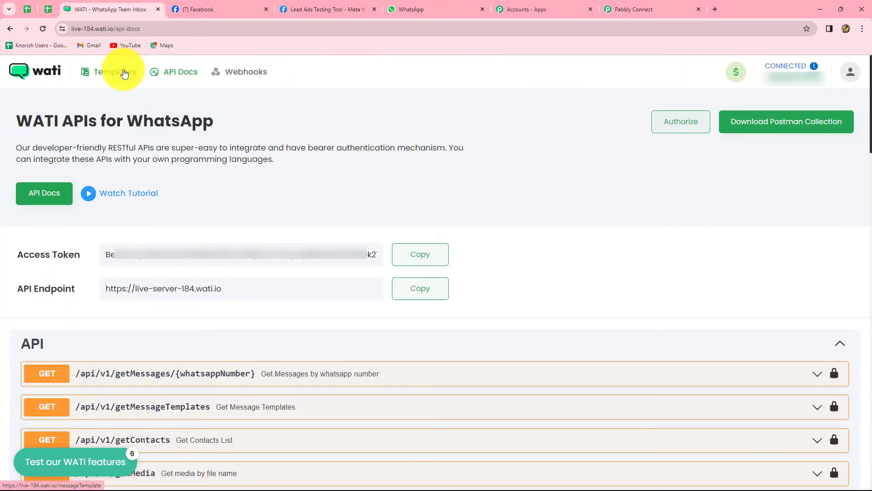
Open WATI's Templates list and view the ayush_herbal_store template
{"action": "left_click", "coordinate": [120, 72]}
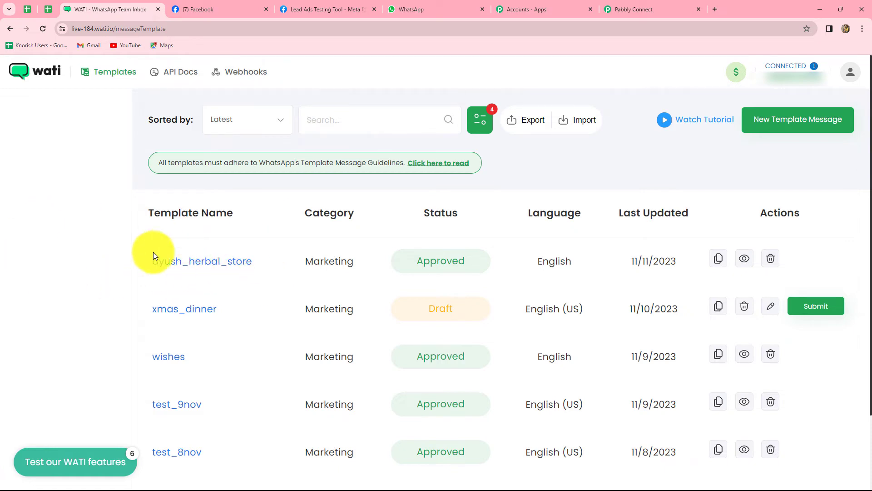
{"action": "left_click", "coordinate": [211, 262]}
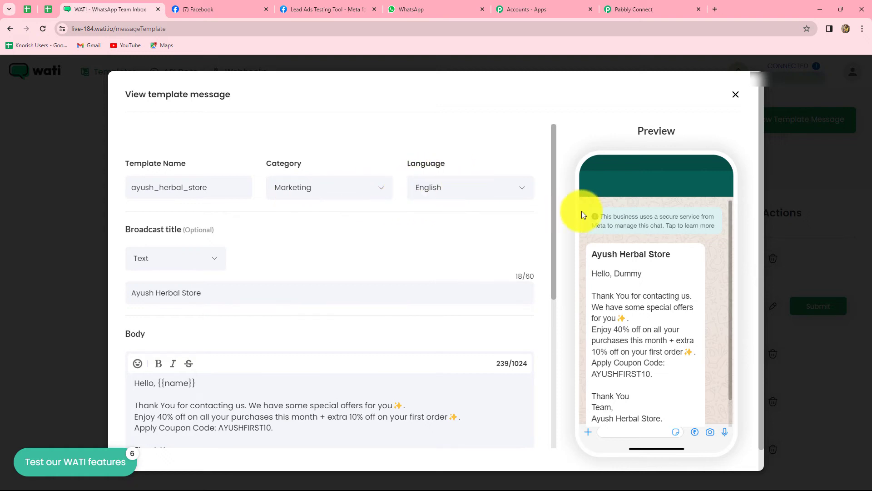
{"action": "scroll", "coordinate": [214, 268], "scroll_direction": "down", "scroll_amount": 3}
{"action": "scroll", "coordinate": [181, 190], "scroll_direction": "up", "scroll_amount": 2}
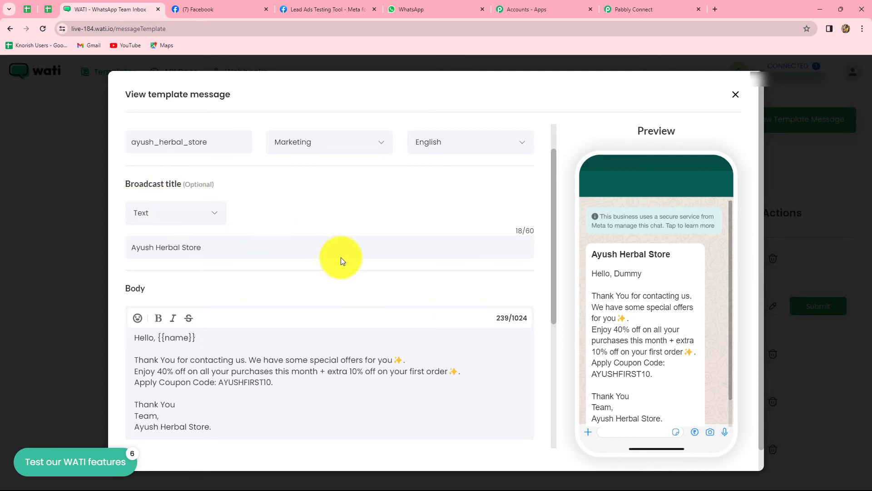
{"action": "scroll", "coordinate": [366, 298], "scroll_direction": "down", "scroll_amount": 3}
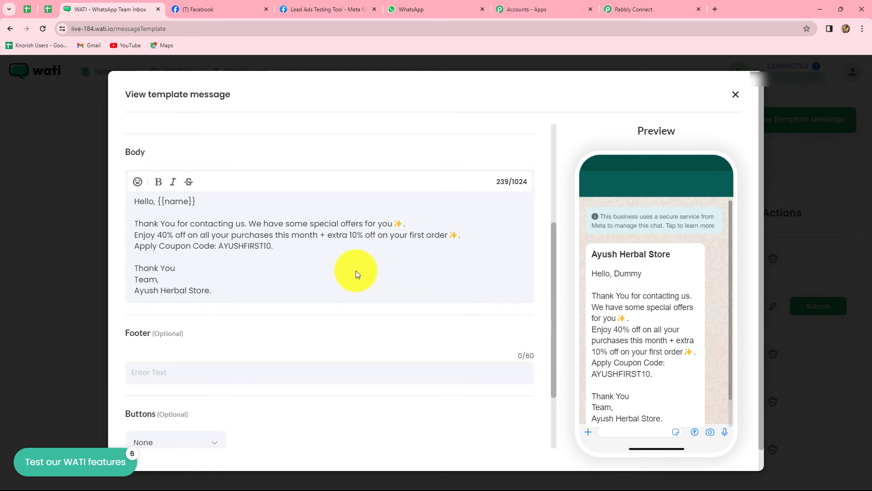
{"action": "scroll", "coordinate": [355, 272], "scroll_direction": "down", "scroll_amount": 4}
{"action": "scroll", "coordinate": [356, 271], "scroll_direction": "down", "scroll_amount": 1}
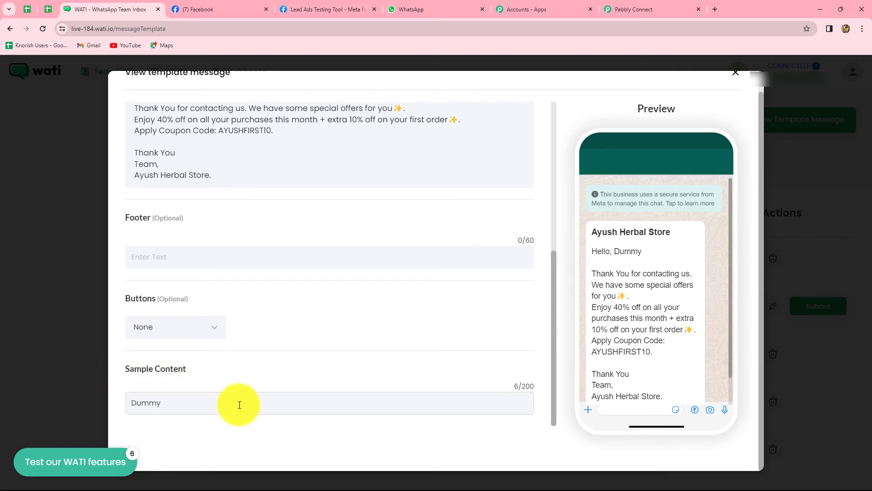
Scroll back to the top of the ayush_herbal_store template view and close it
{"action": "scroll", "coordinate": [240, 405], "scroll_direction": "up", "scroll_amount": 2}
{"action": "scroll", "coordinate": [239, 404], "scroll_direction": "down", "scroll_amount": 1}
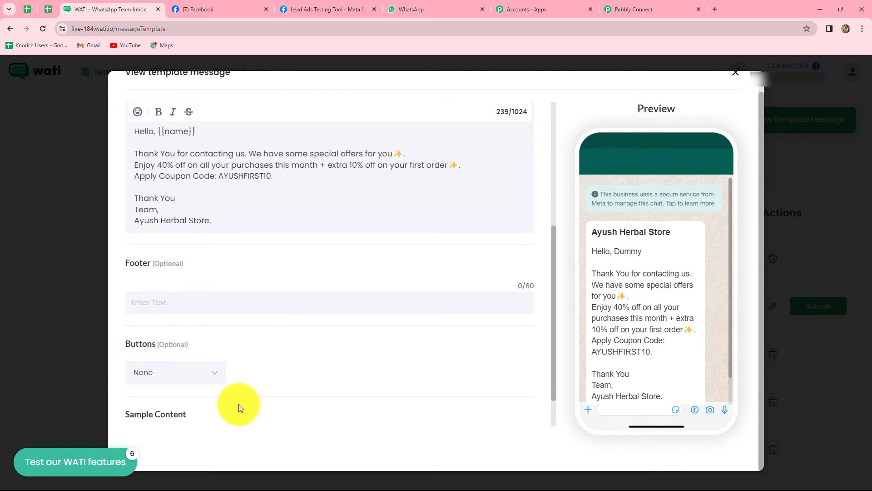
{"action": "scroll", "coordinate": [238, 407], "scroll_direction": "down", "scroll_amount": 1}
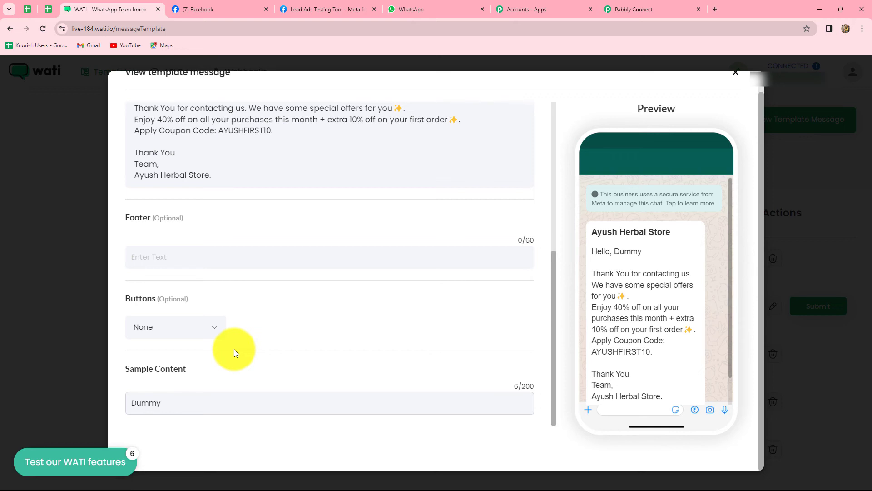
{"action": "scroll", "coordinate": [204, 181], "scroll_direction": "up", "scroll_amount": 1}
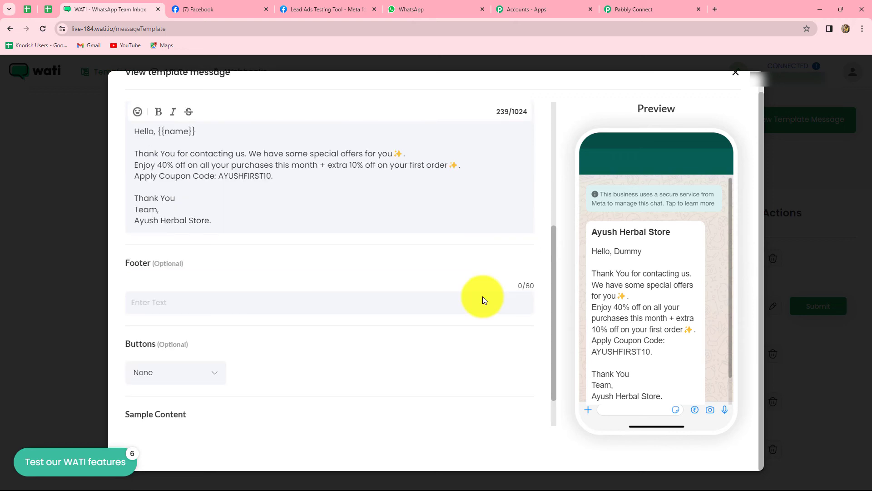
{"action": "scroll", "coordinate": [723, 136], "scroll_direction": "up", "scroll_amount": 1}
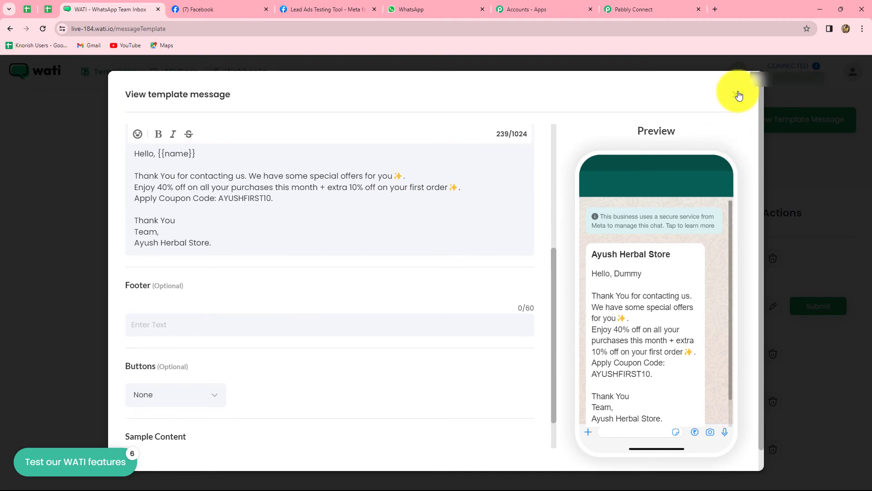
{"action": "left_click", "coordinate": [738, 96]}
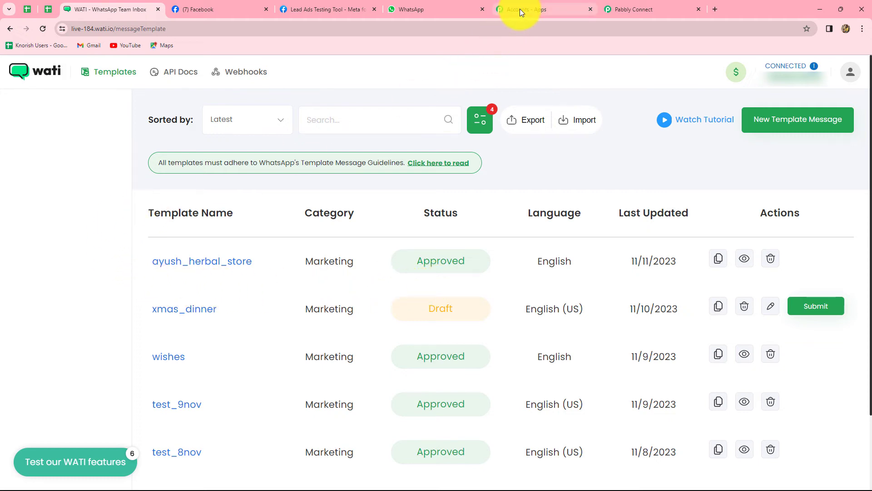
Paste 'Ayush Herbal Store' into the WATI step's Broadcast Name field
{"action": "left_click", "coordinate": [615, 8]}
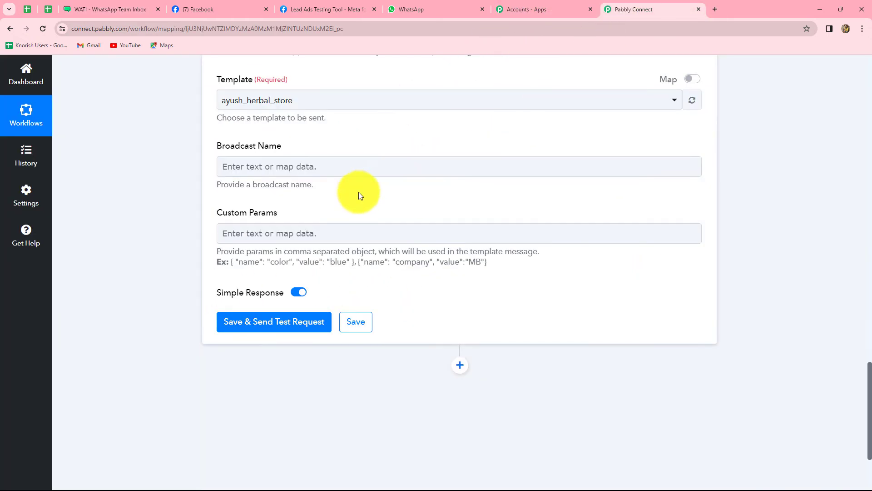
{"action": "scroll", "coordinate": [358, 192], "scroll_direction": "up", "scroll_amount": 4}
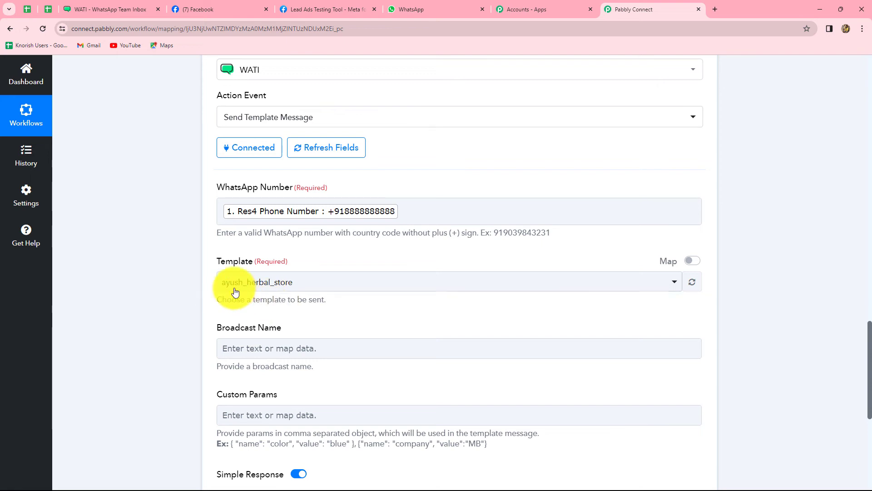
{"action": "scroll", "coordinate": [296, 296], "scroll_direction": "down", "scroll_amount": 2}
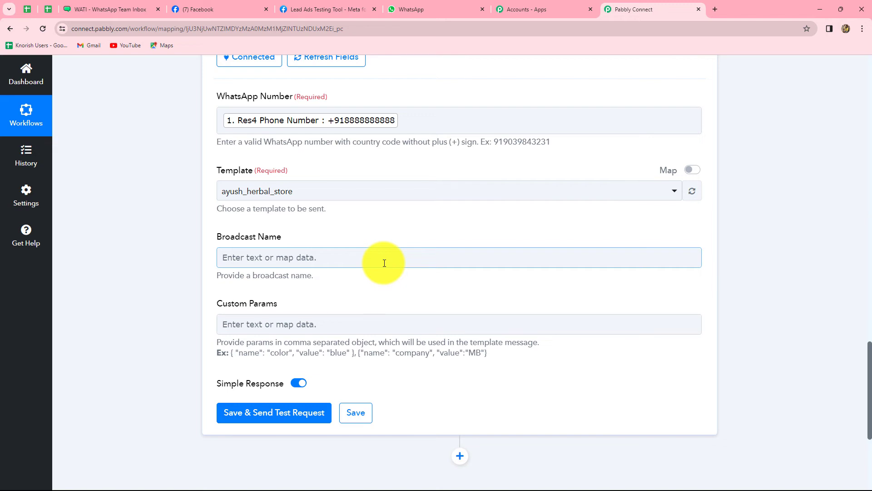
{"action": "left_click", "coordinate": [104, 8]}
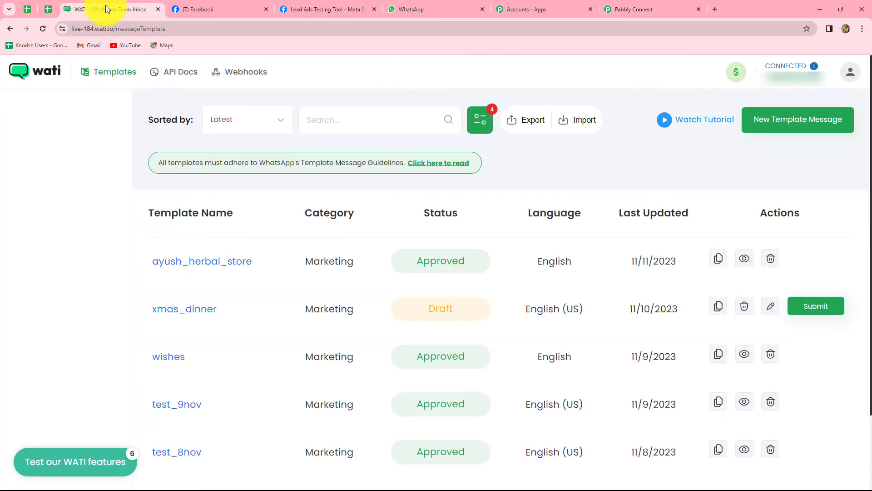
{"action": "left_click", "coordinate": [204, 261]}
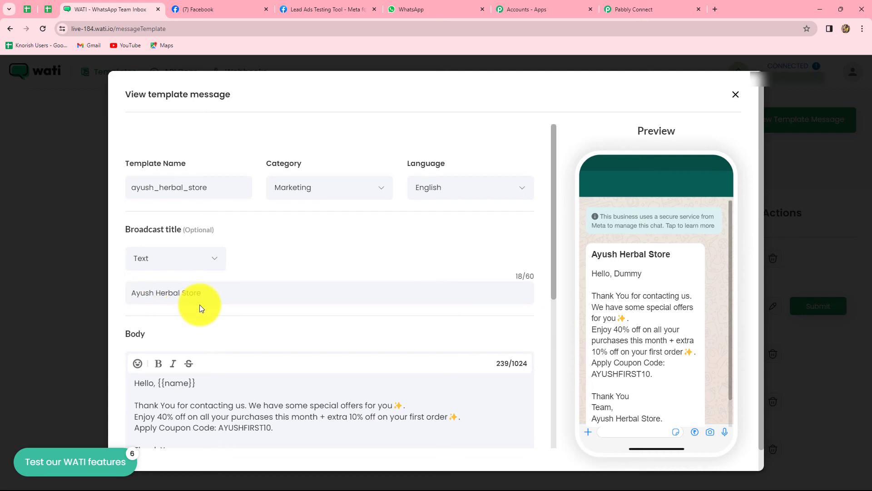
{"action": "left_click", "coordinate": [642, 7]}
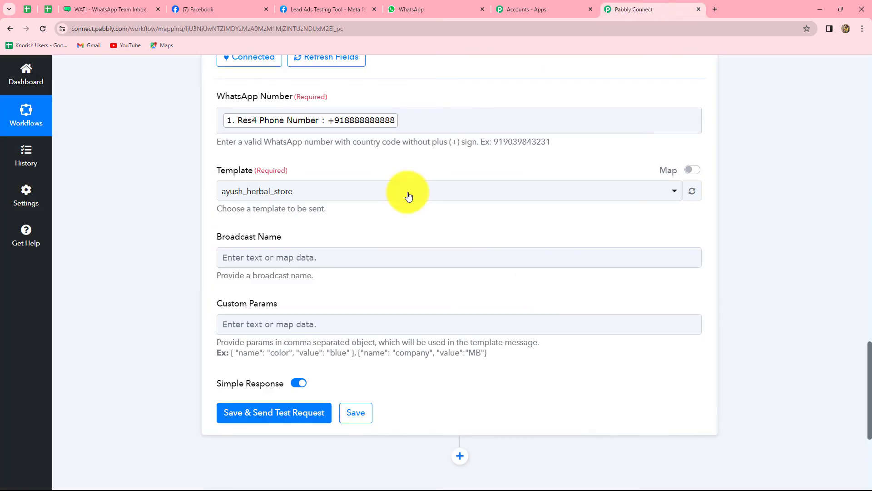
{"action": "left_click", "coordinate": [281, 255]}
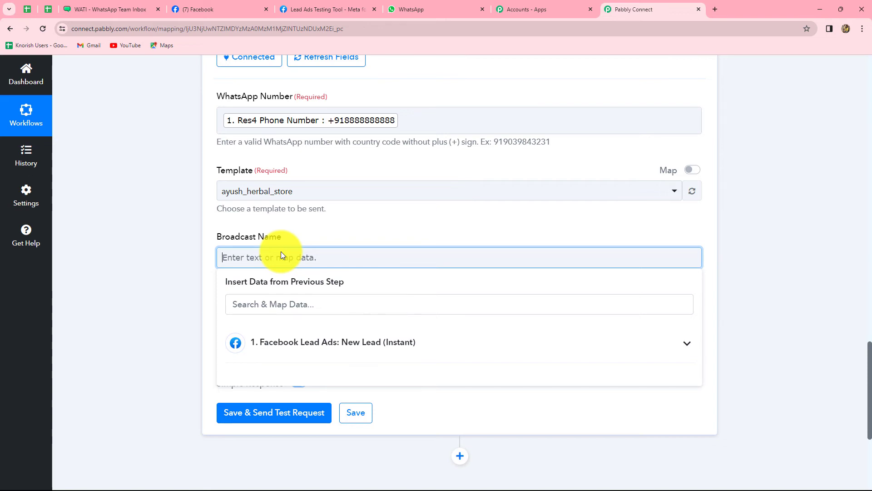
{"action": "type", "text": "Ayush Herbal Store"}
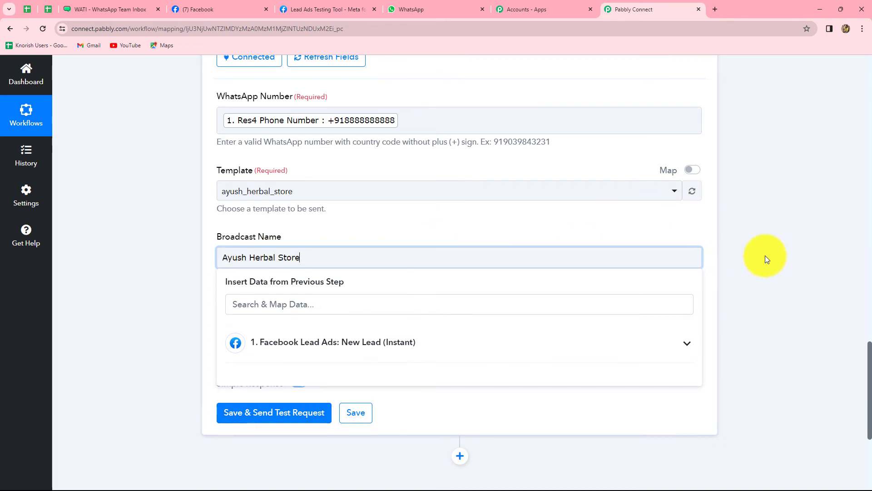
{"action": "left_click", "coordinate": [765, 256]}
{"action": "scroll", "coordinate": [726, 262], "scroll_direction": "down", "scroll_amount": 3}
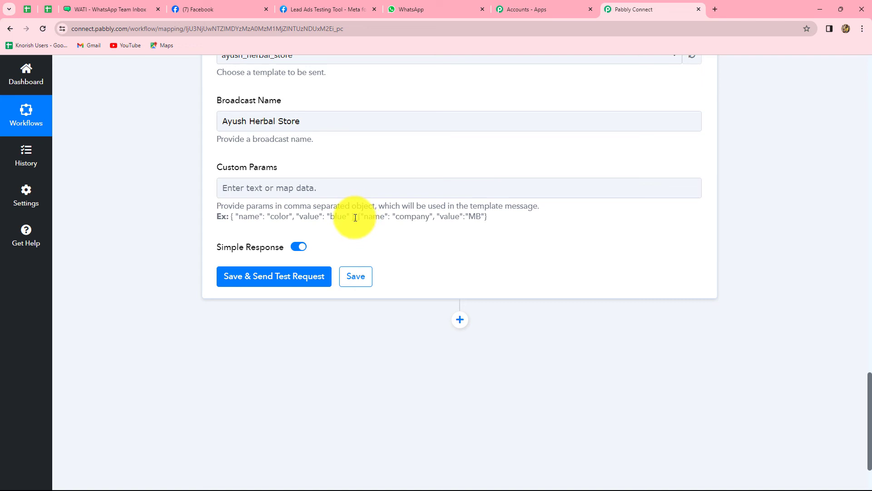
Paste the example object into Custom Params, renaming color to name and clearing blue
{"action": "left_click_drag", "start_coordinate": [355, 217], "coordinate": [233, 217]}
{"action": "key", "text": "ctrl+c"}
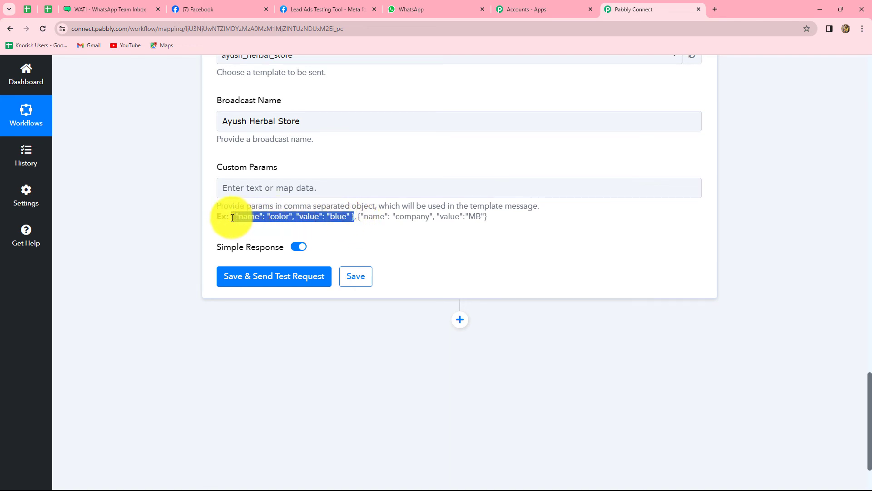
{"action": "left_click", "coordinate": [253, 188]}
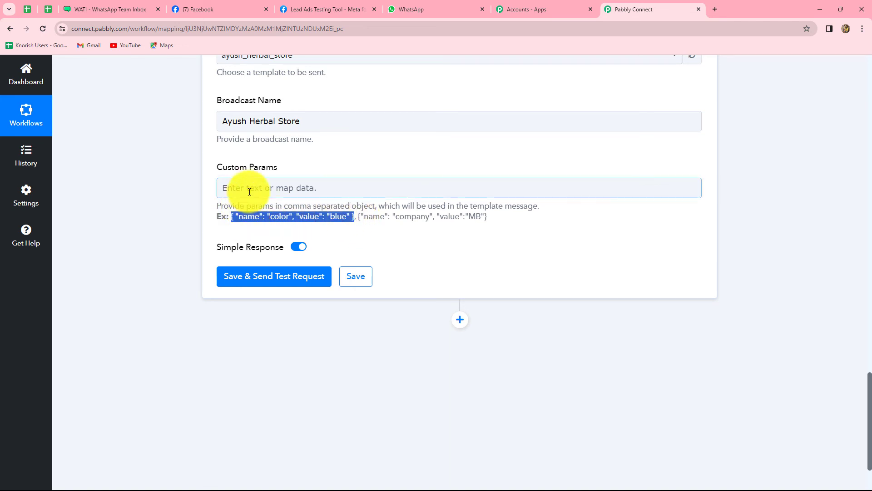
{"action": "key", "text": "ctrl+v"}
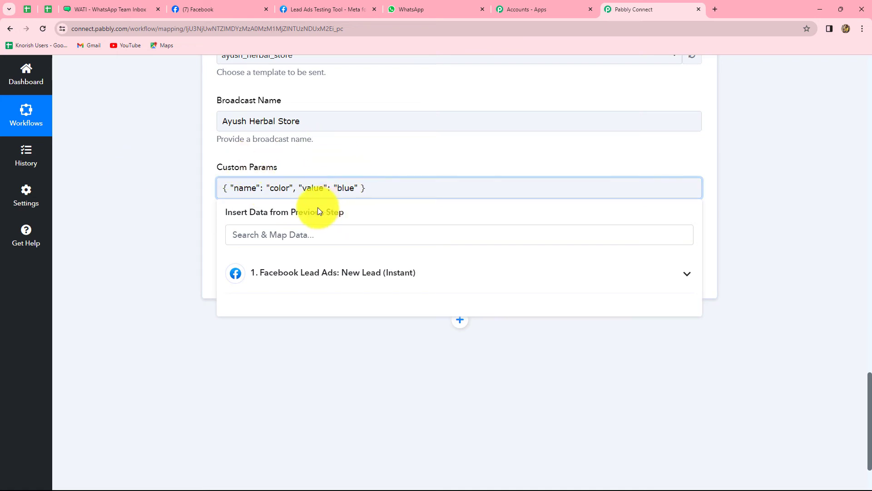
{"action": "left_click_drag", "start_coordinate": [286, 187], "coordinate": [272, 188]}
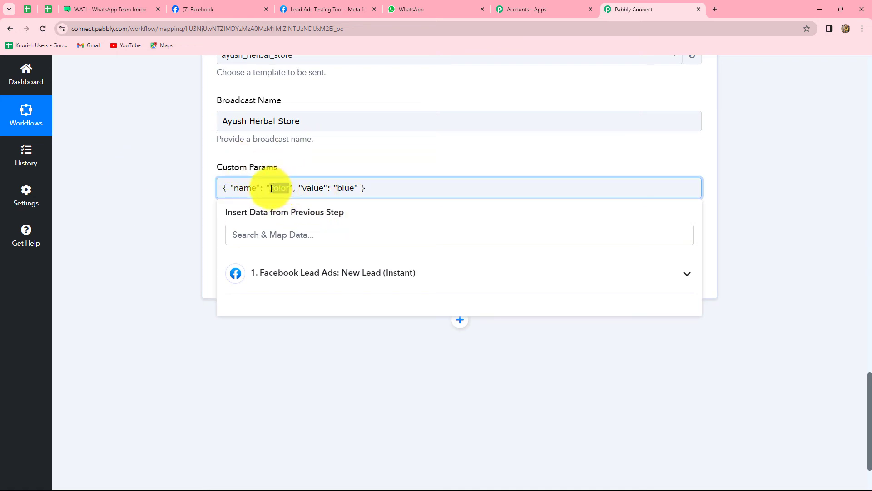
{"action": "key", "text": "BackSpace"}
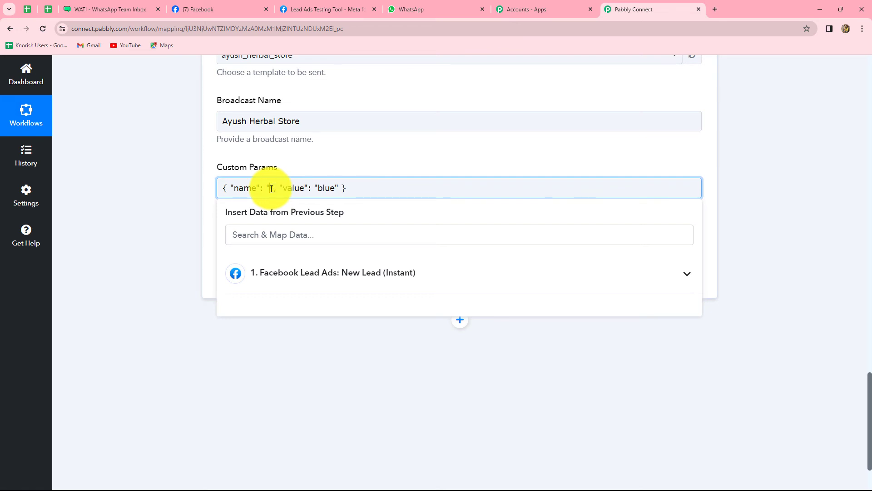
{"action": "type", "text": "name"}
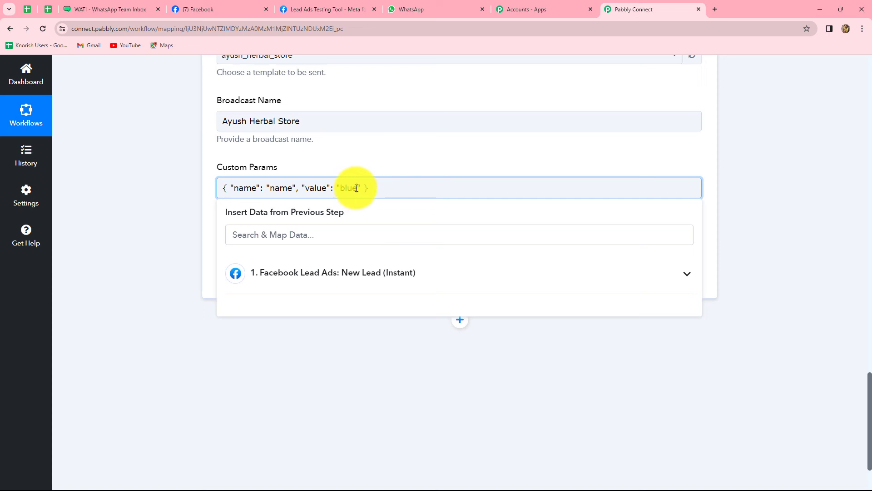
{"action": "left_click_drag", "start_coordinate": [356, 190], "coordinate": [342, 191]}
{"action": "key", "text": "BackSpace"}
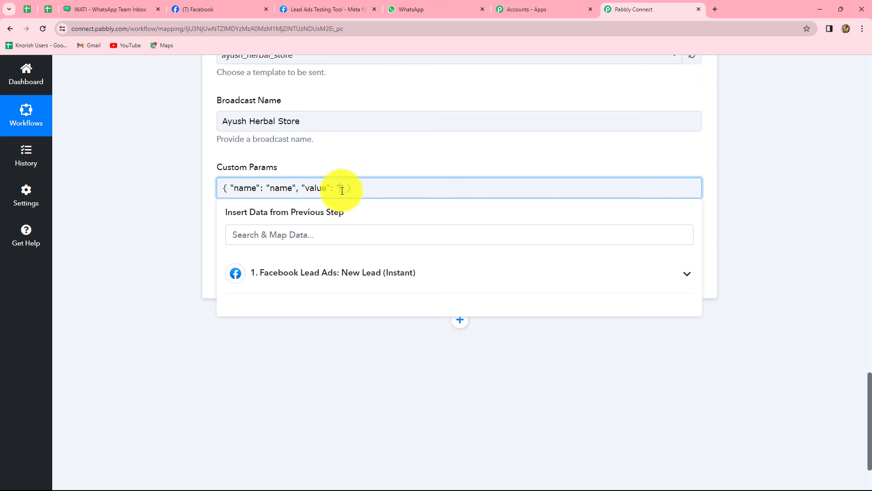
Map the name parameter's value to the Facebook lead's Res4 Full Name
{"action": "left_click", "coordinate": [320, 273]}
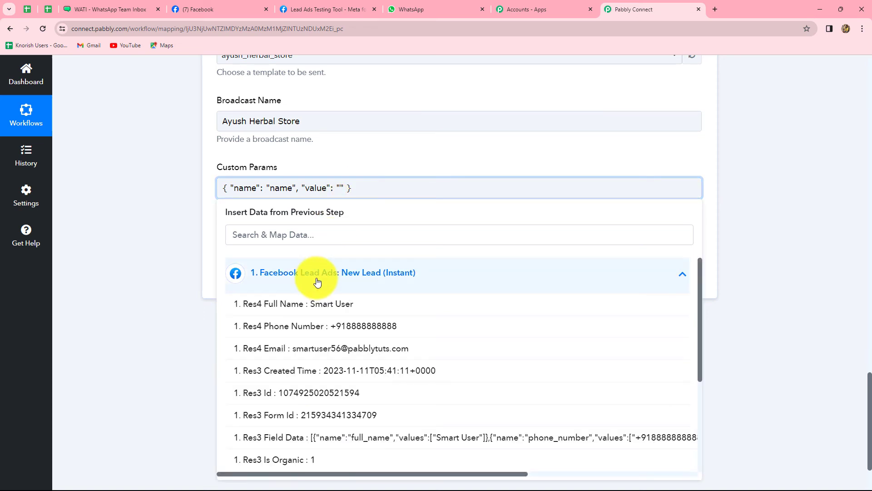
{"action": "left_click", "coordinate": [316, 306]}
{"action": "left_click", "coordinate": [762, 210]}
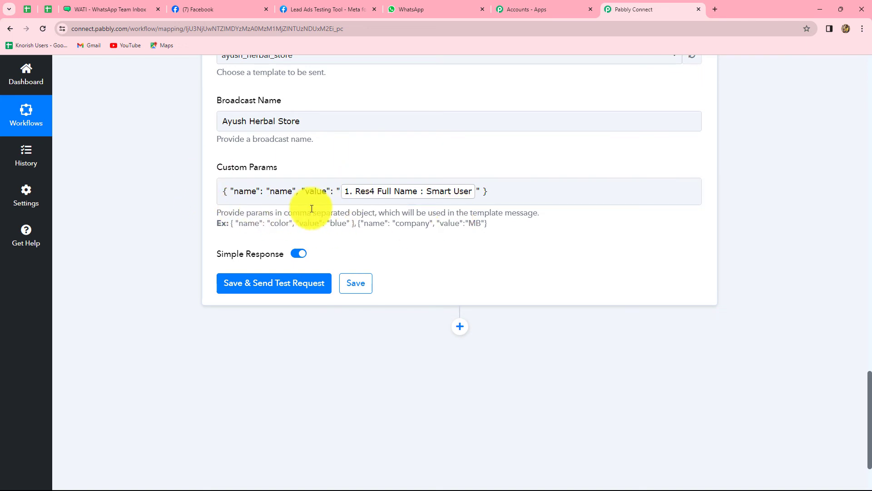
{"action": "left_click", "coordinate": [248, 202]}
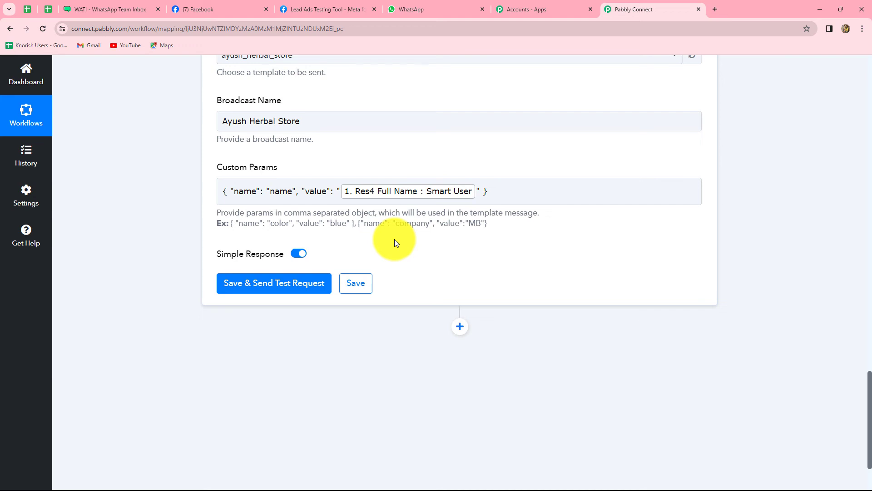
{"action": "scroll", "coordinate": [455, 280], "scroll_direction": "up", "scroll_amount": 2}
{"action": "scroll", "coordinate": [454, 279], "scroll_direction": "up", "scroll_amount": 2}
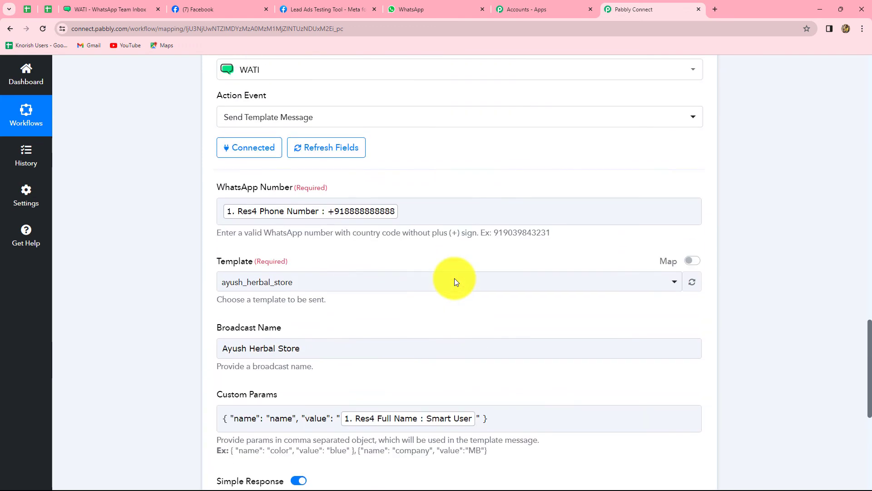
{"action": "scroll", "coordinate": [454, 280], "scroll_direction": "down", "scroll_amount": 5}
Save and test the WATI step, check the returned contact id and phone, then view WhatsApp
{"action": "left_click", "coordinate": [244, 199]}
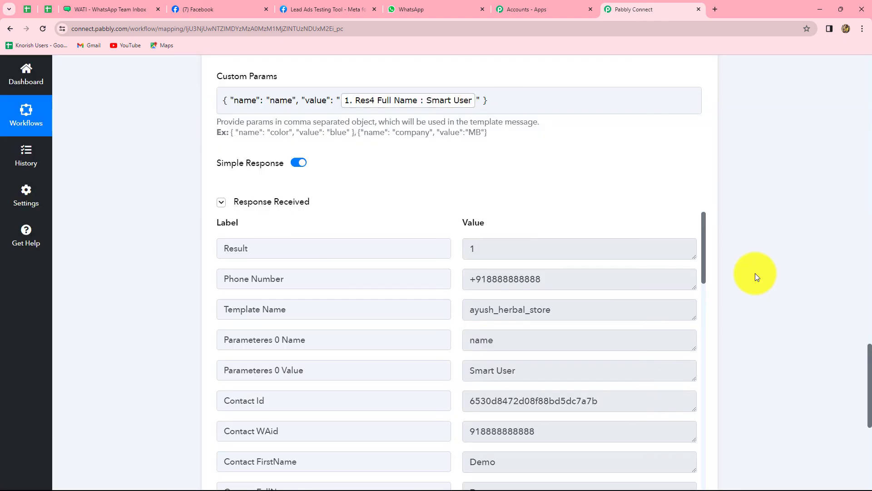
{"action": "left_click_drag", "start_coordinate": [469, 400], "coordinate": [613, 404]}
{"action": "left_click", "coordinate": [613, 404]}
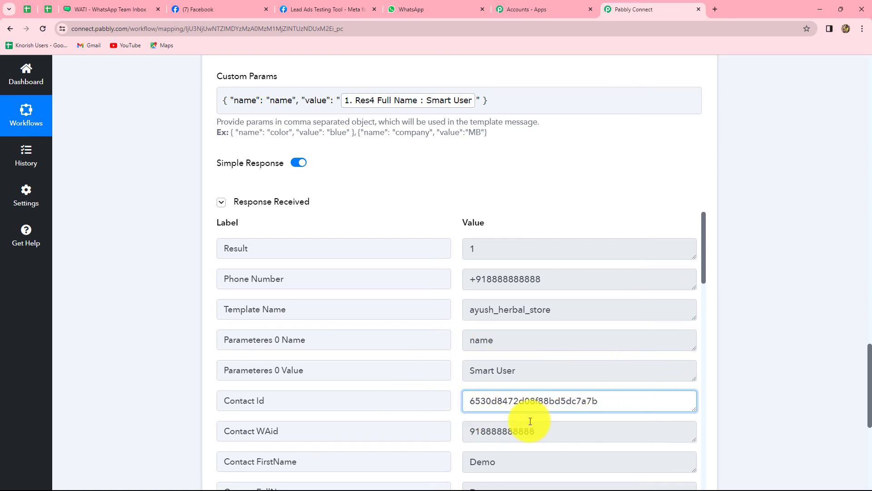
{"action": "left_click_drag", "start_coordinate": [471, 279], "coordinate": [561, 278]}
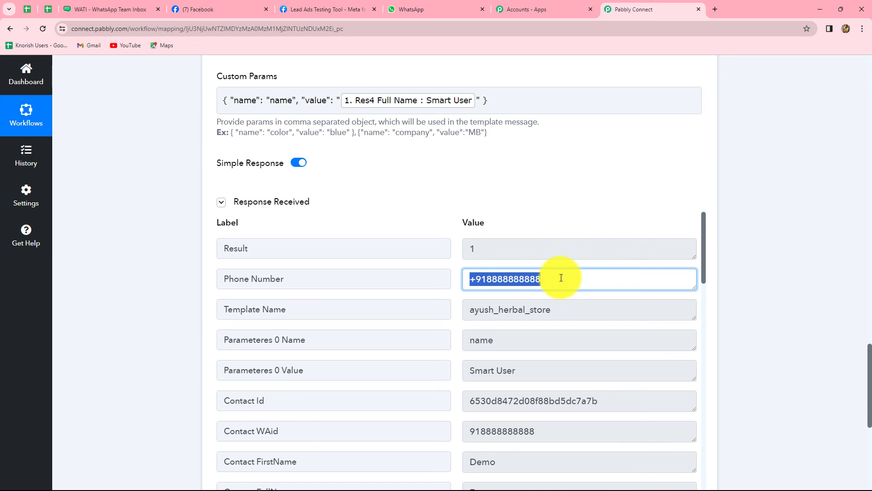
{"action": "left_click", "coordinate": [561, 277]}
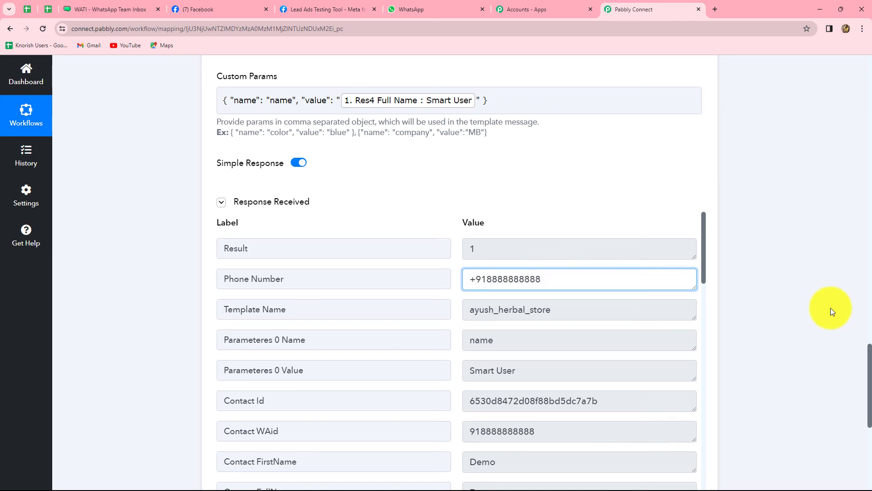
{"action": "key", "text": "ctrl+shift+Tab"}
{"action": "key", "text": "ctrl+shift+Tab"}
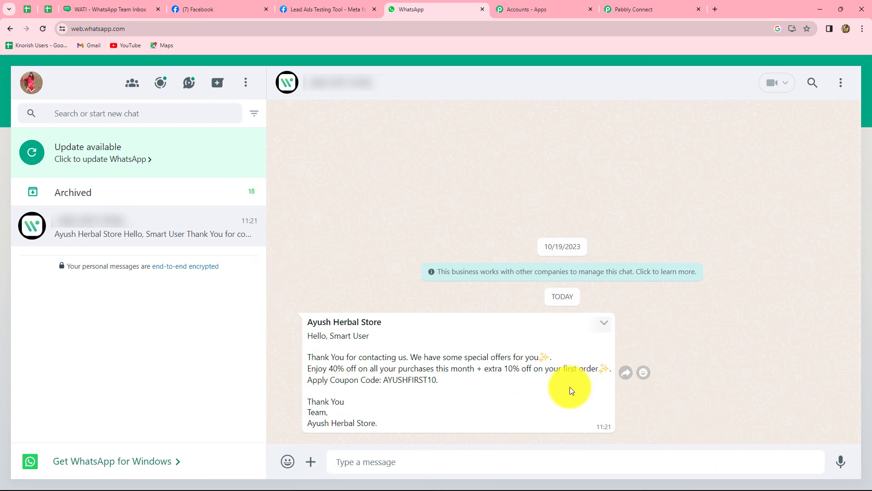
Back in the Pabbly Connect workflow, collapse the WATI action and the Facebook Lead Ads trigger steps
{"action": "left_click", "coordinate": [624, 8]}
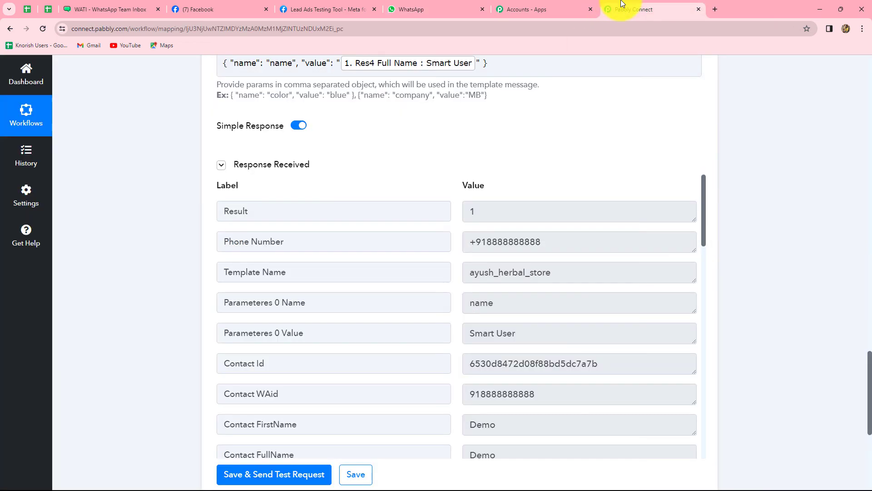
{"action": "scroll", "coordinate": [764, 310], "scroll_direction": "up", "scroll_amount": 13}
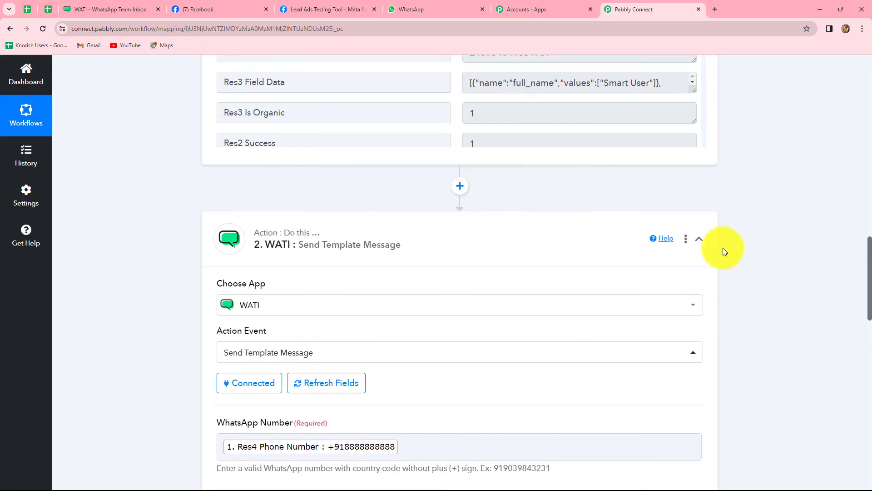
{"action": "left_click", "coordinate": [706, 239]}
{"action": "scroll", "coordinate": [763, 272], "scroll_direction": "up", "scroll_amount": 12}
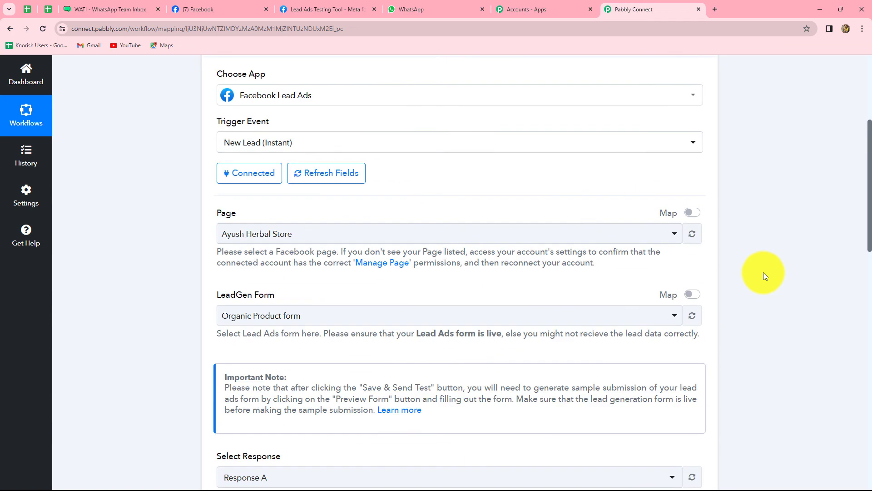
{"action": "scroll", "coordinate": [763, 271], "scroll_direction": "up", "scroll_amount": 2}
{"action": "left_click", "coordinate": [699, 242]}
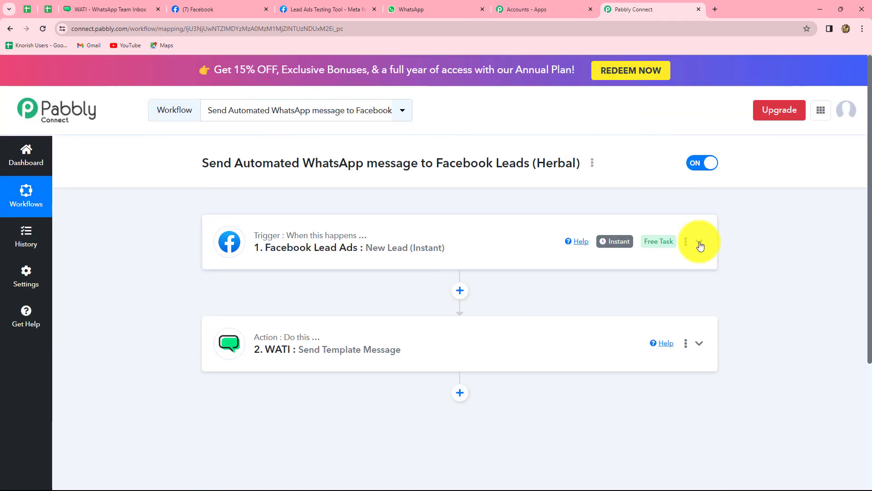